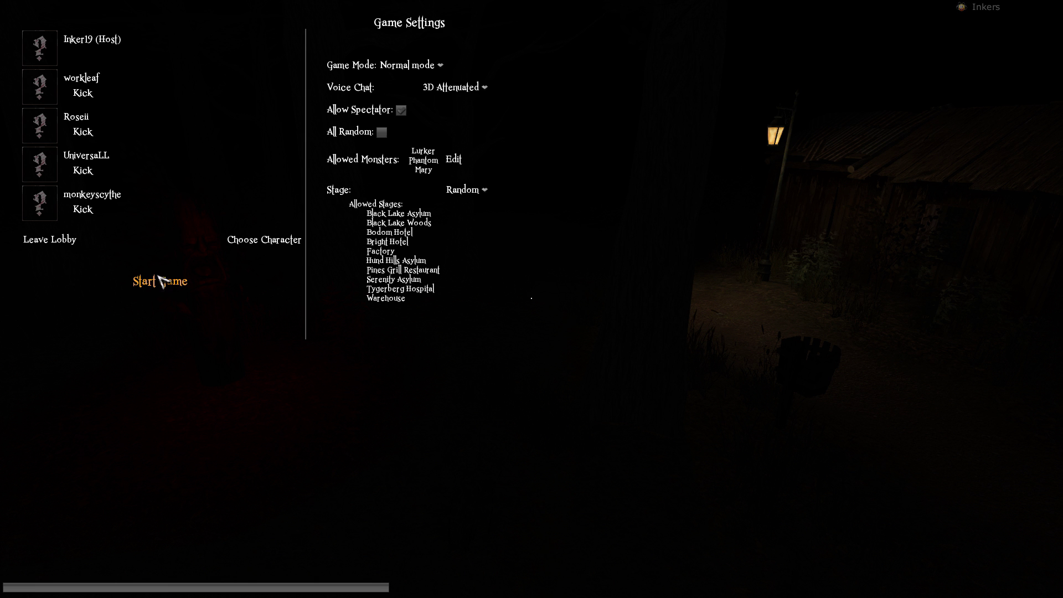
Launch the lobby's match and wait for Black Lake Woods to load.
{"action": "left_click", "coordinate": [169, 288]}
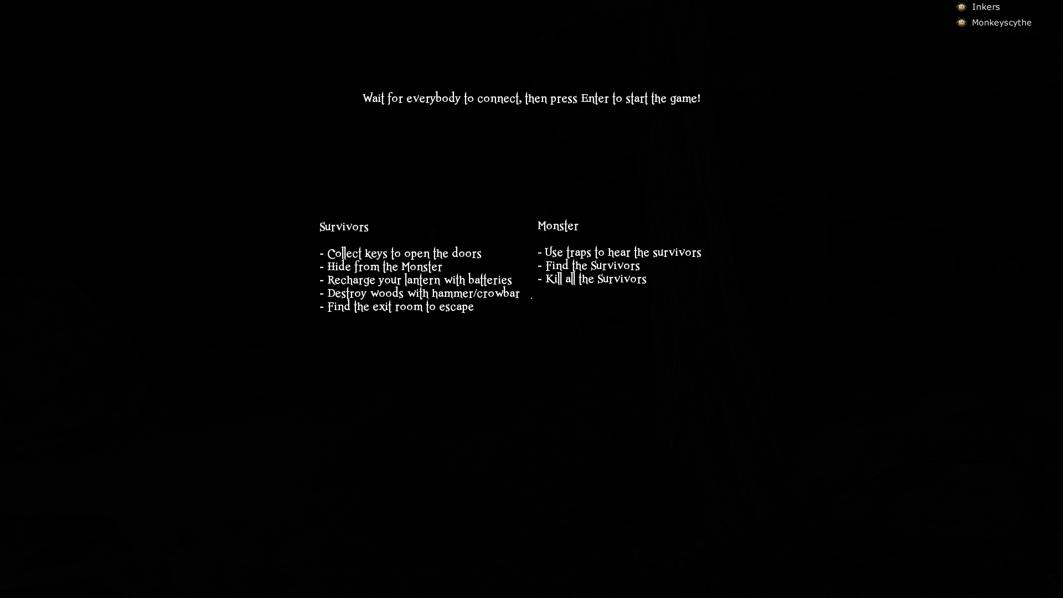
Toggle the scoreboard while players join until four are listed, one as the Lurker.
{"action": "key", "text": "Tab"}
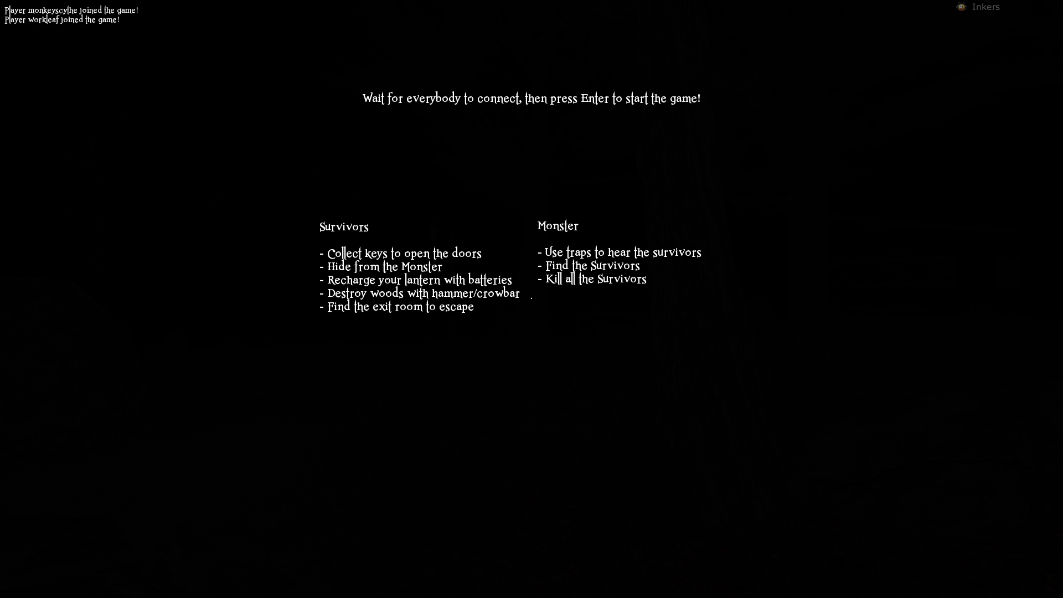
{"action": "key", "text": "Tab"}
{"action": "key", "text": "Tab"}
{"action": "key", "text": "Tab"}
{"action": "key", "text": "Tab"}
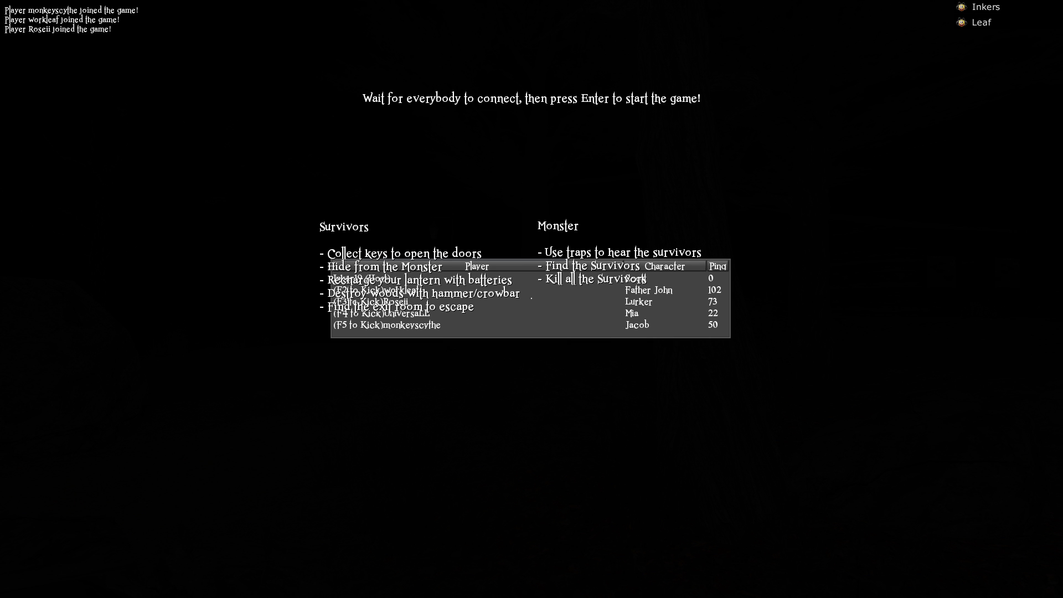
{"action": "key", "text": "Tab"}
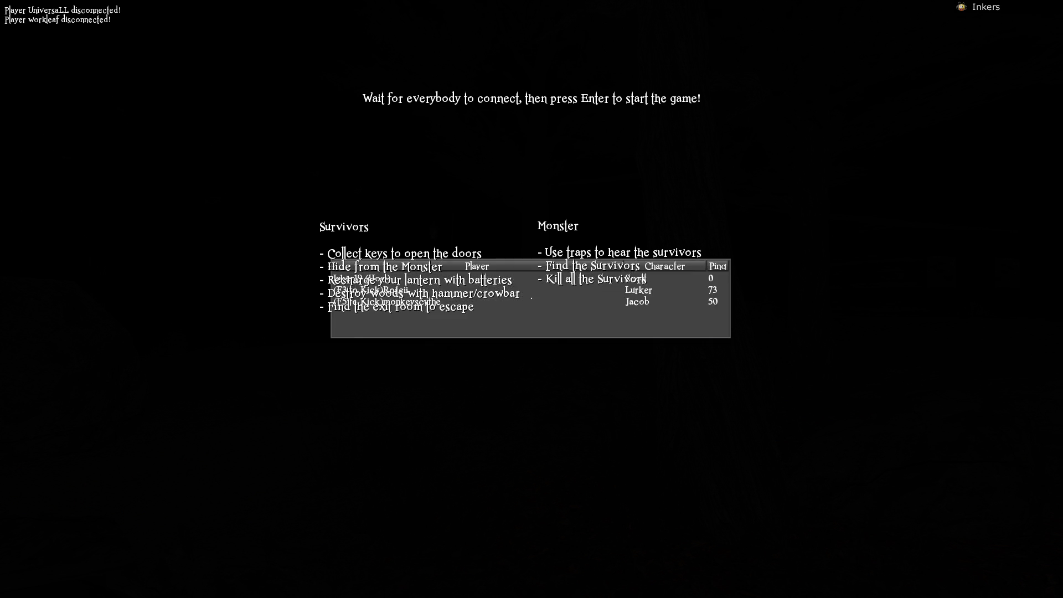
{"action": "key", "text": "Tab"}
{"action": "key", "text": "Tab"}
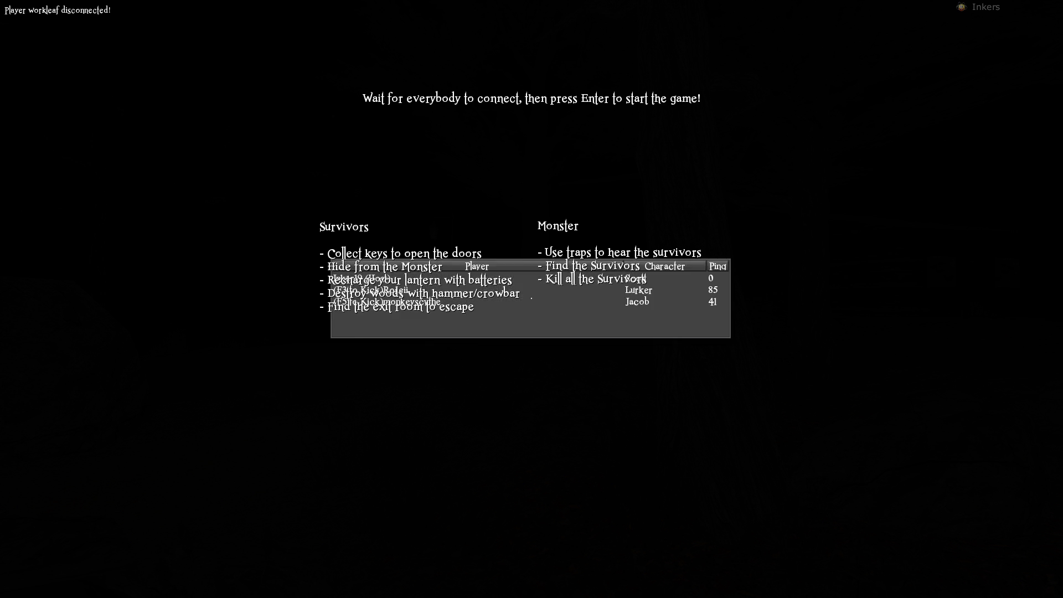
{"action": "key", "text": "Tab"}
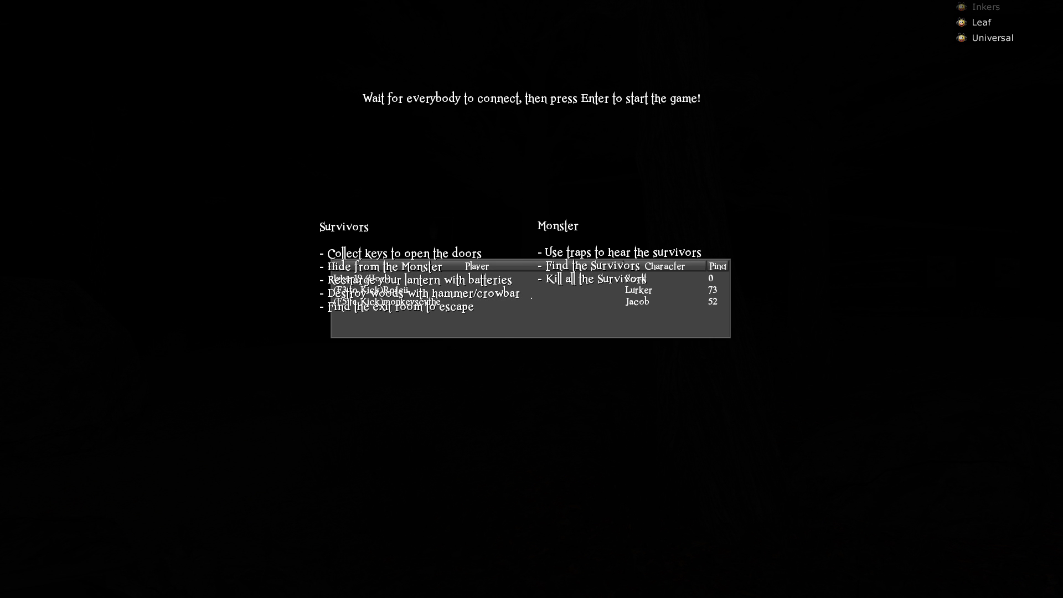
{"action": "key", "text": "Tab"}
{"action": "key", "text": "Tab"}
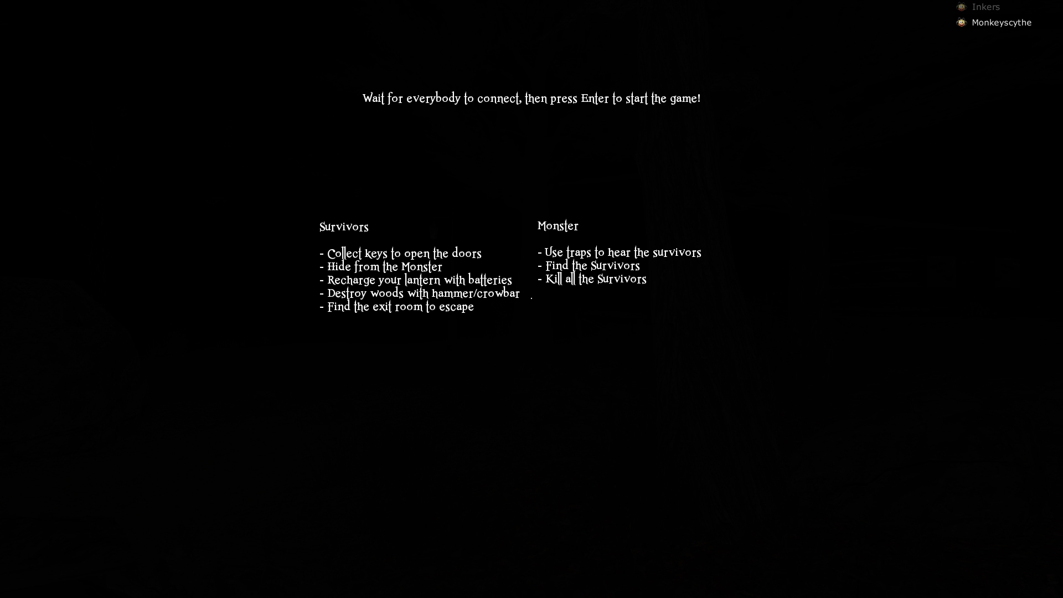
{"action": "key", "text": "Tab"}
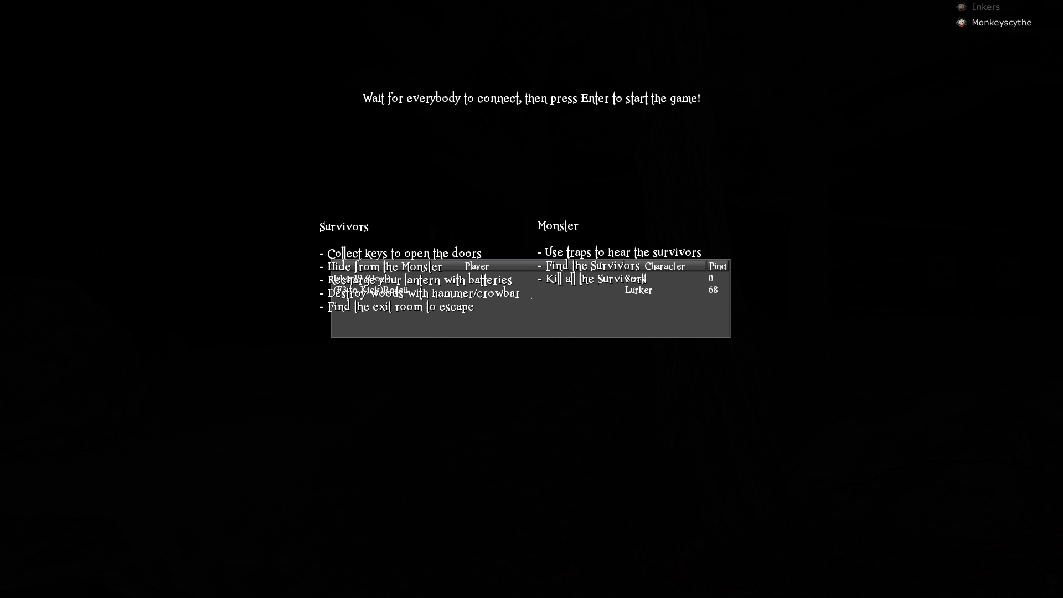
{"action": "key", "text": "Tab"}
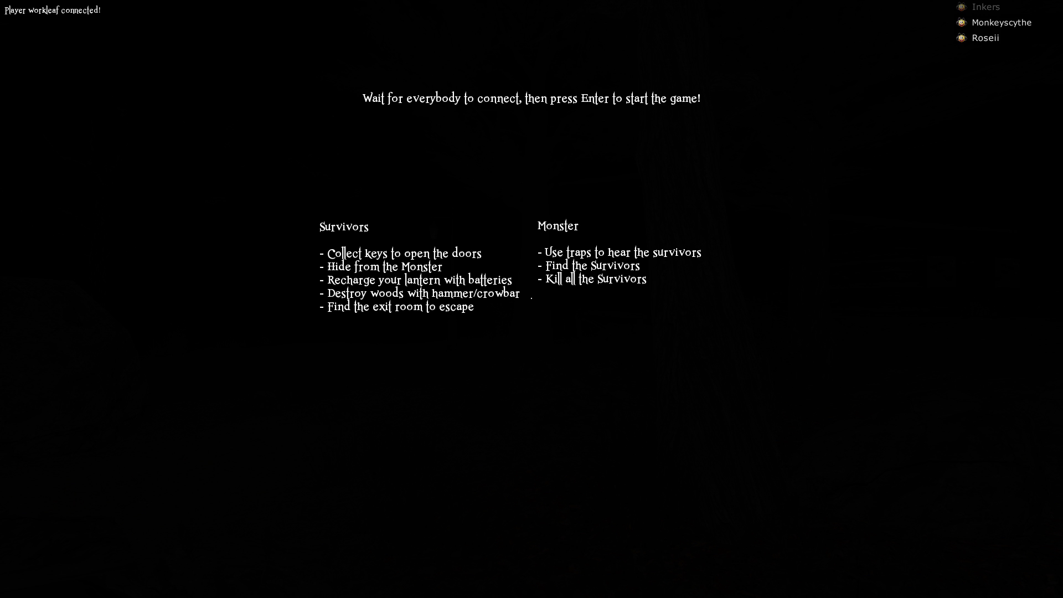
{"action": "key", "text": "Tab"}
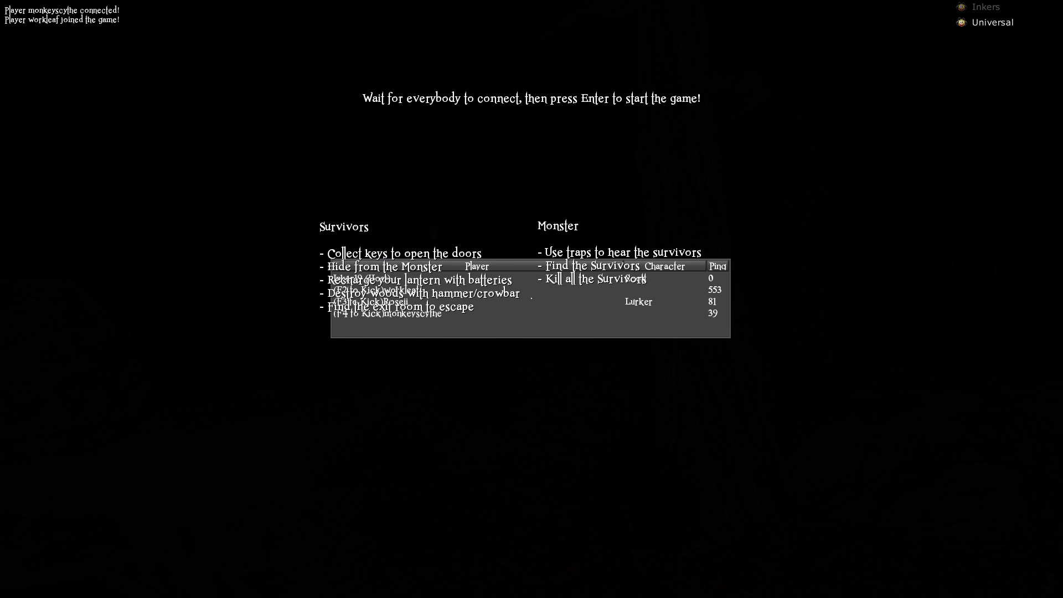
{"action": "key", "text": "Tab"}
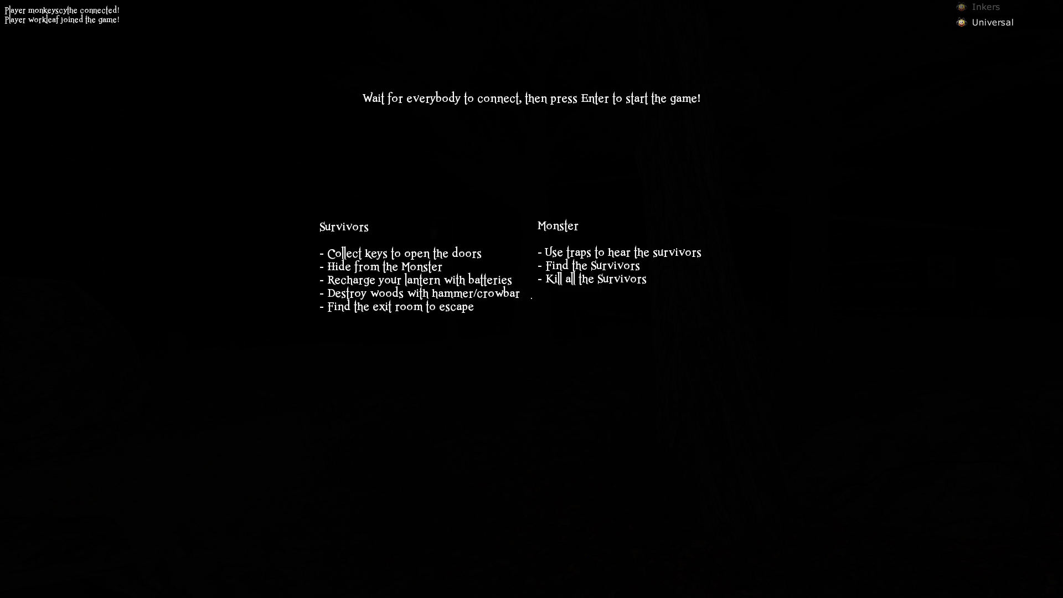
{"action": "key", "text": "Tab"}
Keep checking the scoreboard's four players, including the Lurker, while waiting for others.
{"action": "key", "text": "Tab"}
{"action": "key", "text": "Tab"}
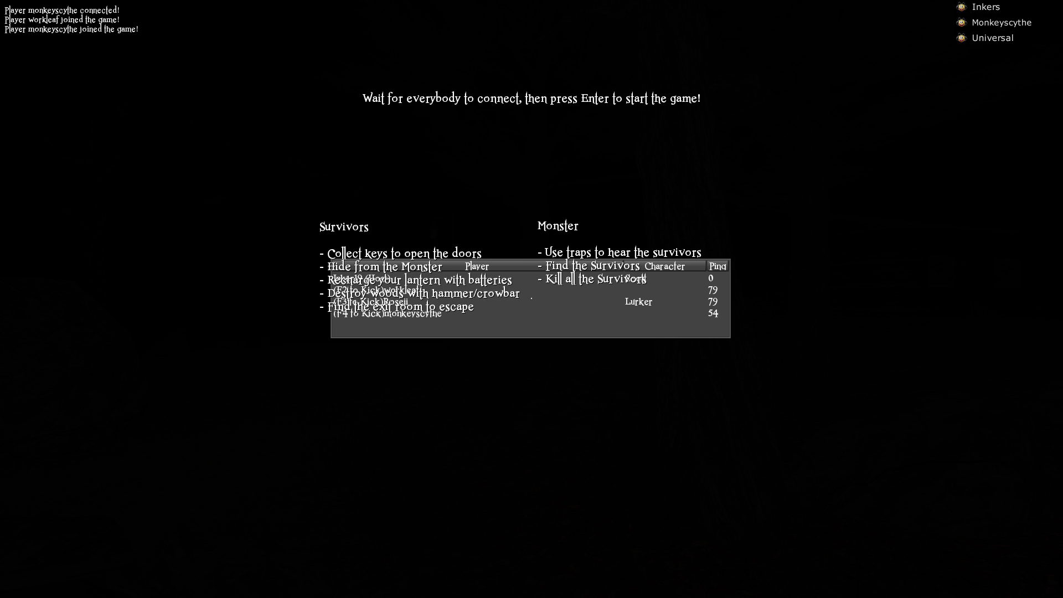
{"action": "key", "text": "Tab"}
{"action": "key", "text": "Tab"}
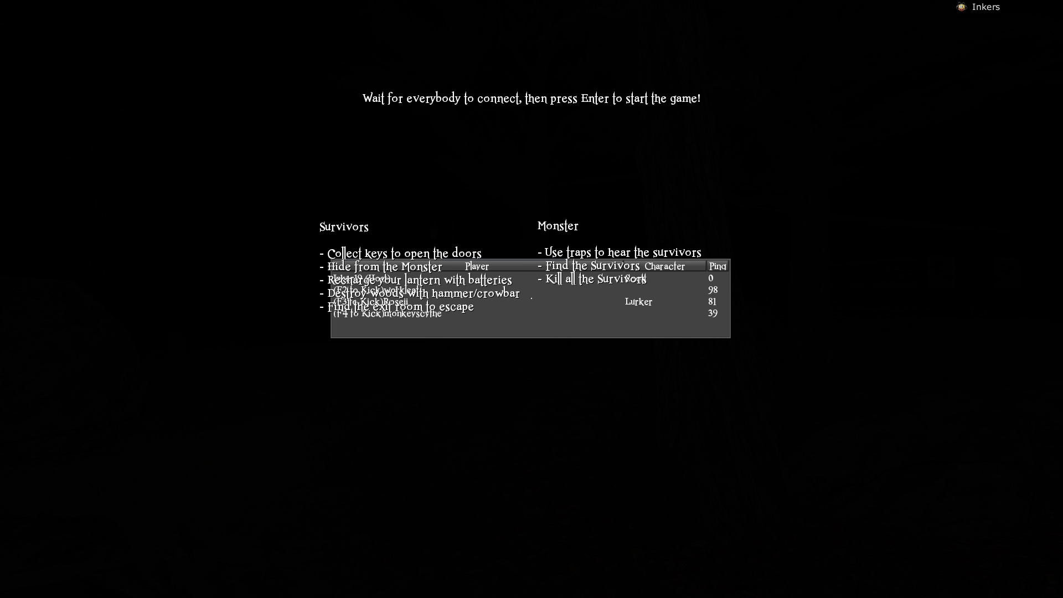
{"action": "key", "text": "Tab"}
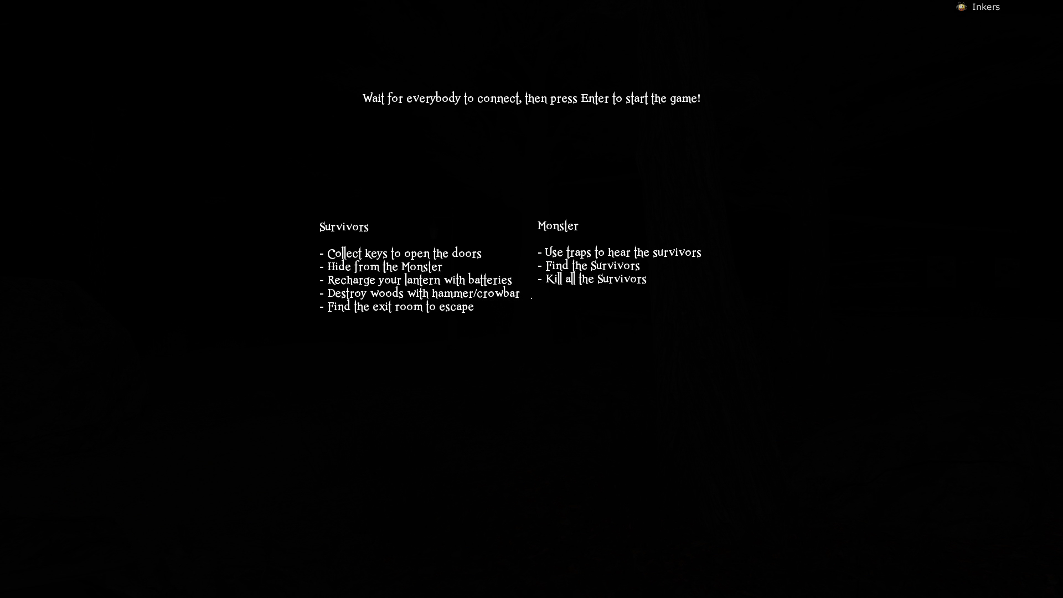
{"action": "key", "text": "Tab"}
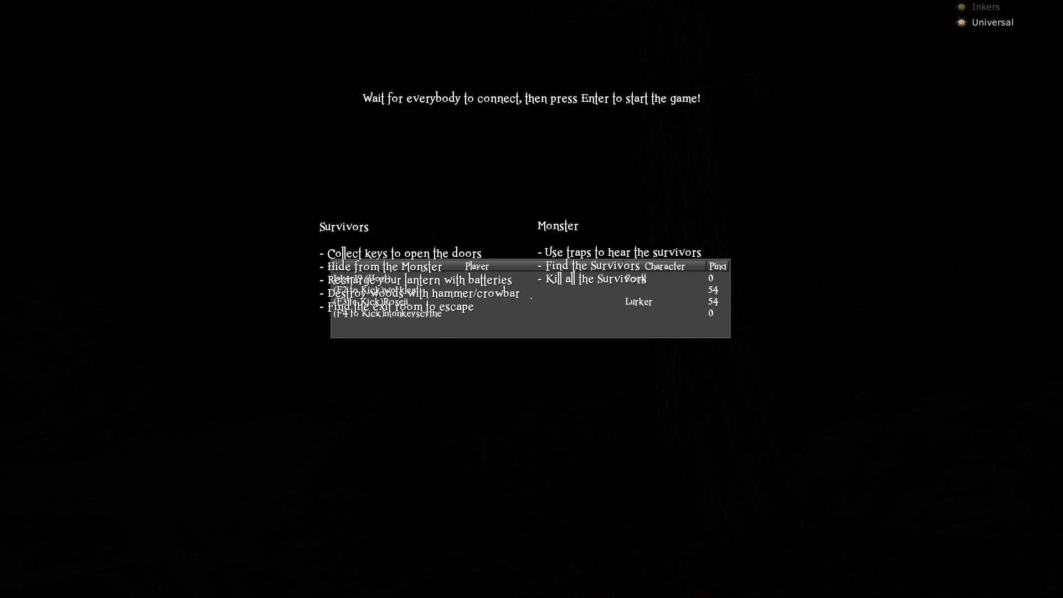
Toggle the scoreboard to check whether the fifth player has joined.
{"action": "key", "text": "Tab"}
{"action": "key", "text": "Tab"}
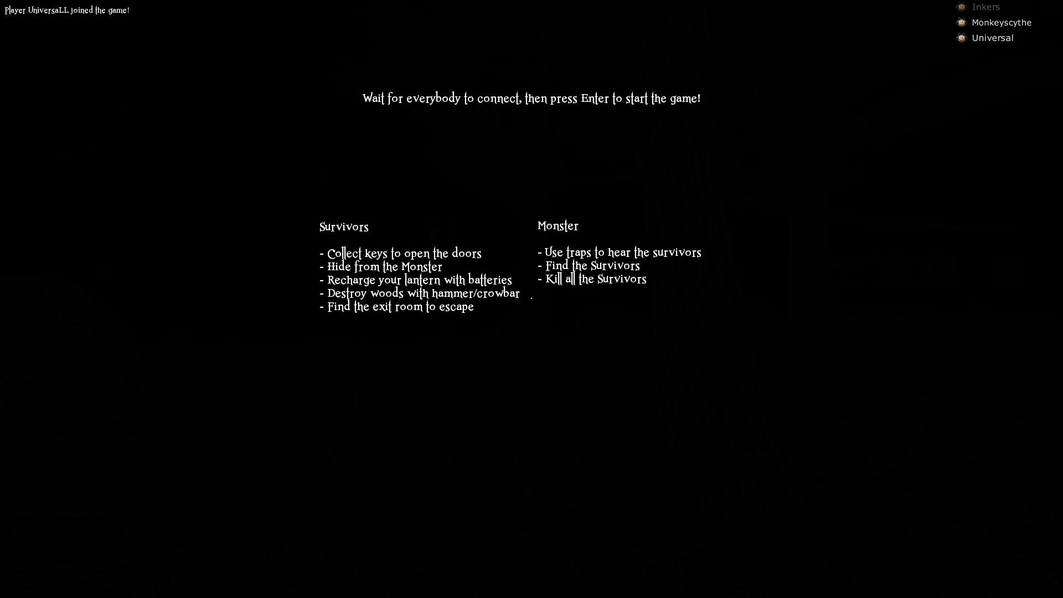
Confirm all five players, including Scott and the Lurker, are connected and start the game.
{"action": "key", "text": "Tab"}
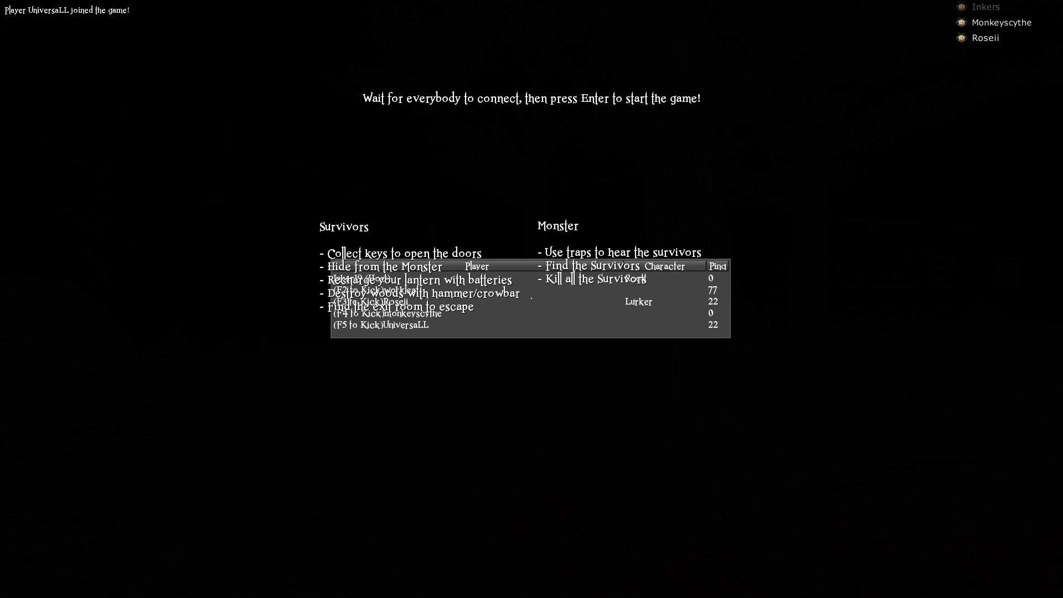
{"action": "key", "text": "Tab"}
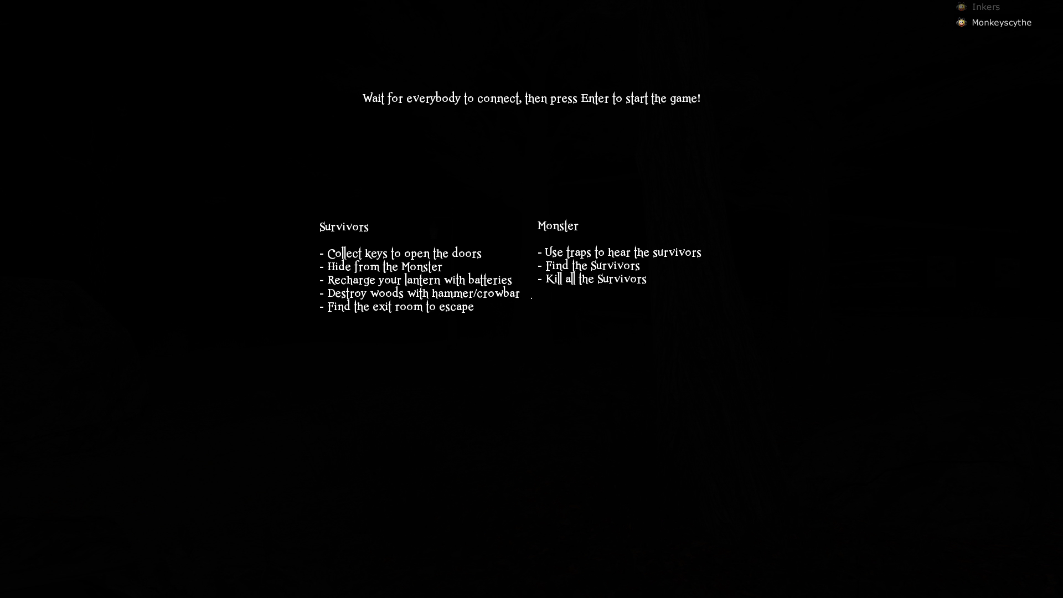
{"action": "key", "text": "Tab"}
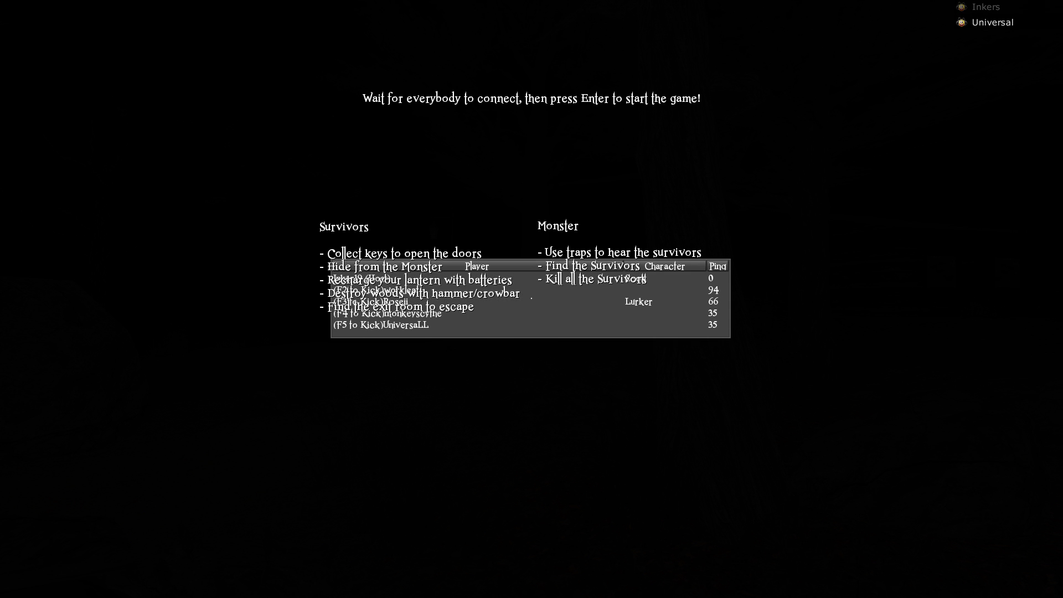
{"action": "key", "text": "Tab"}
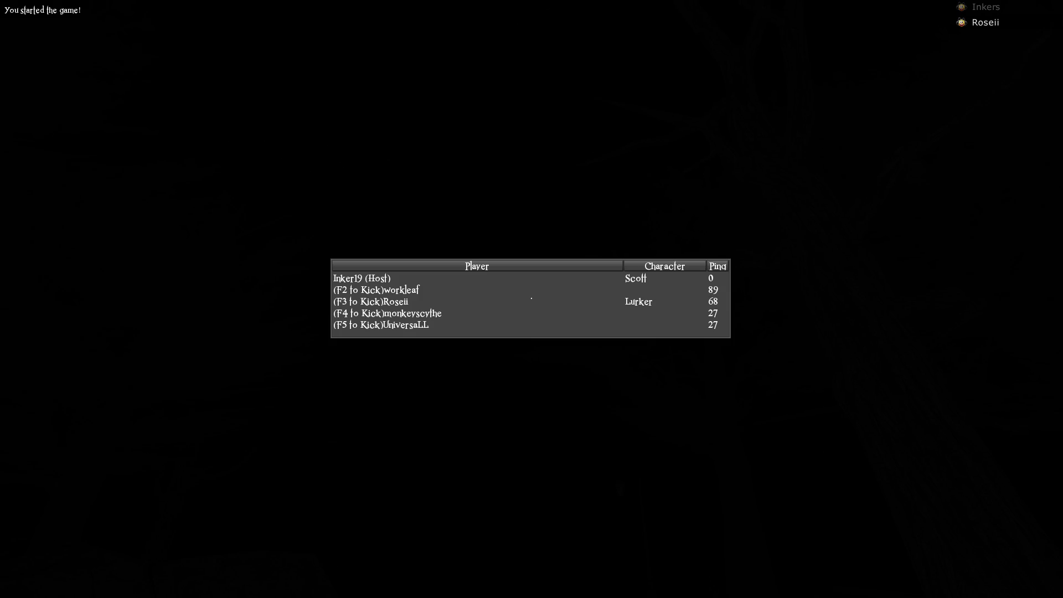
{"action": "key", "text": "Tab"}
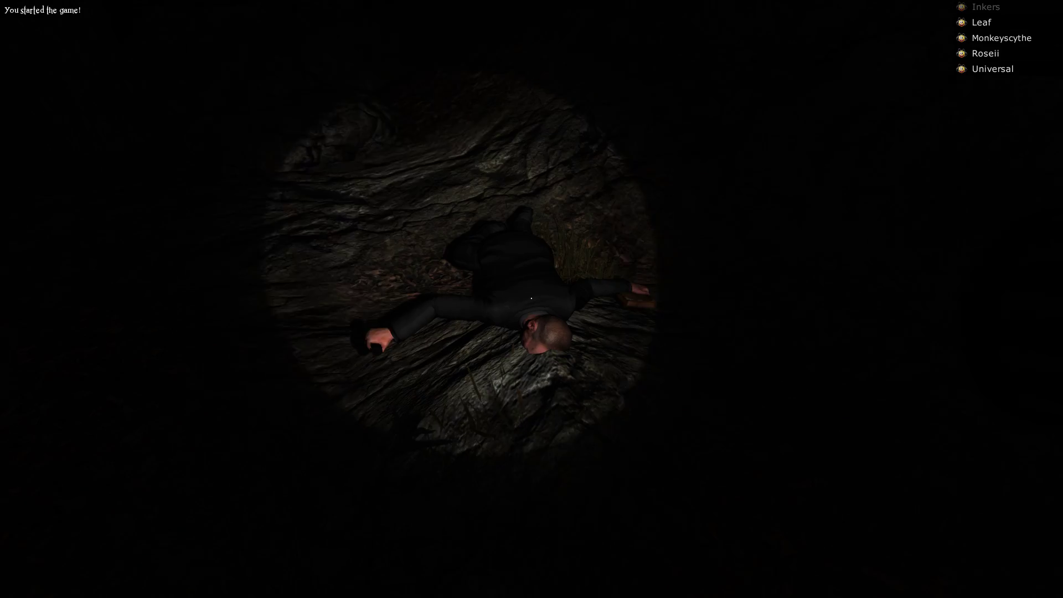
Search the dead body twice for items and check the scoreboard.
{"action": "left_click", "coordinate": [530, 297]}
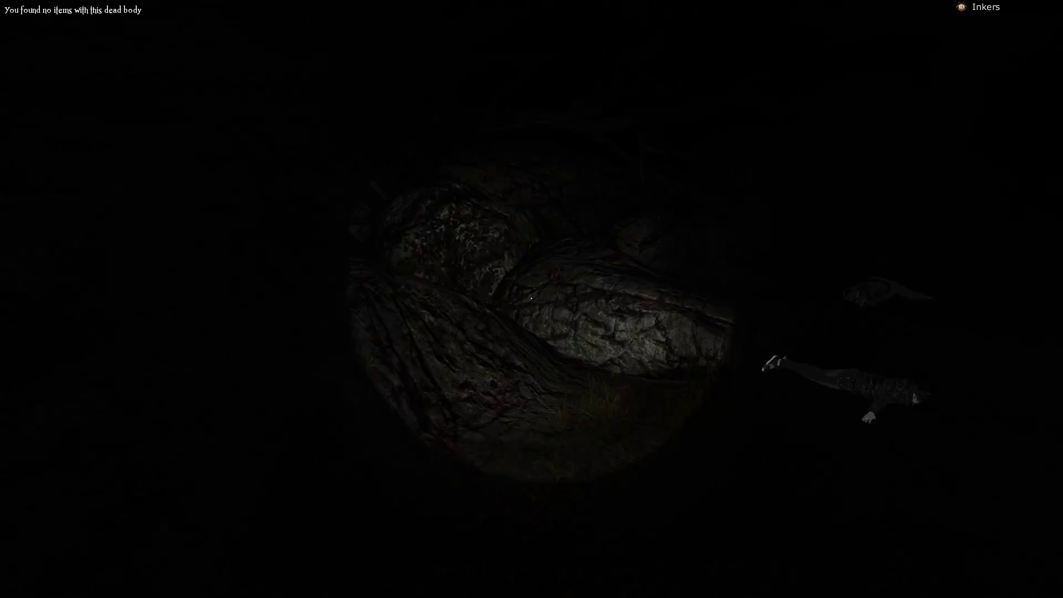
{"action": "left_click", "coordinate": [531, 298]}
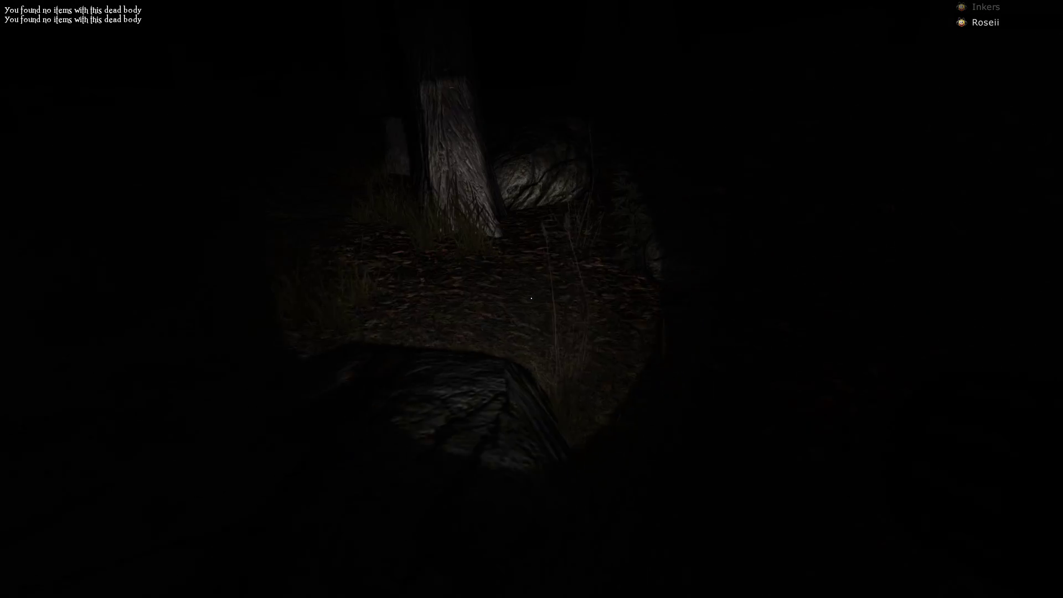
{"action": "key", "text": "Tab"}
Leave the asylum match from the pause menu back to the title screen.
{"action": "key", "text": "Escape"}
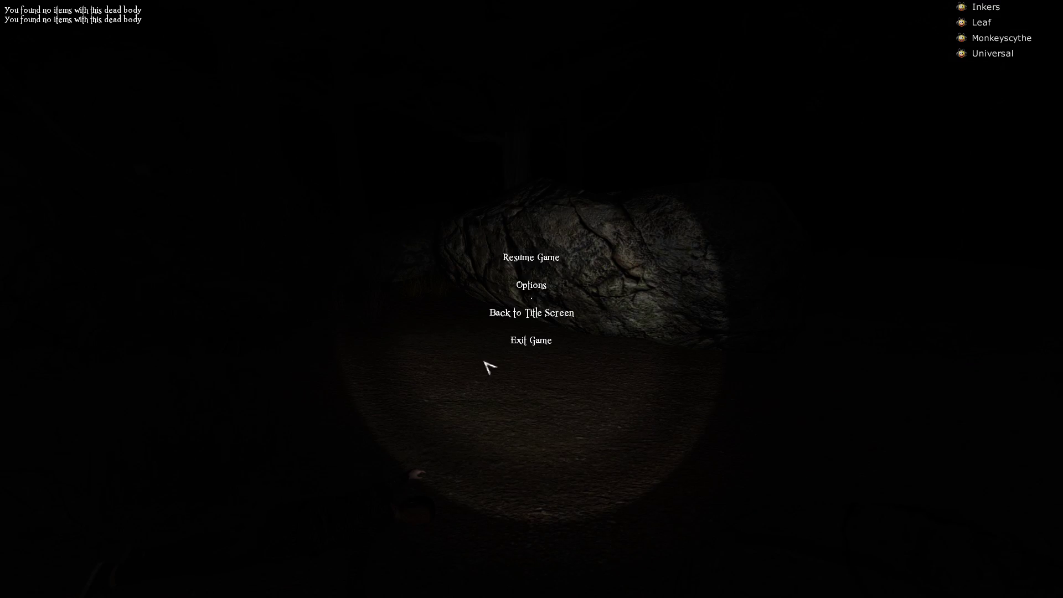
{"action": "key", "text": "Escape"}
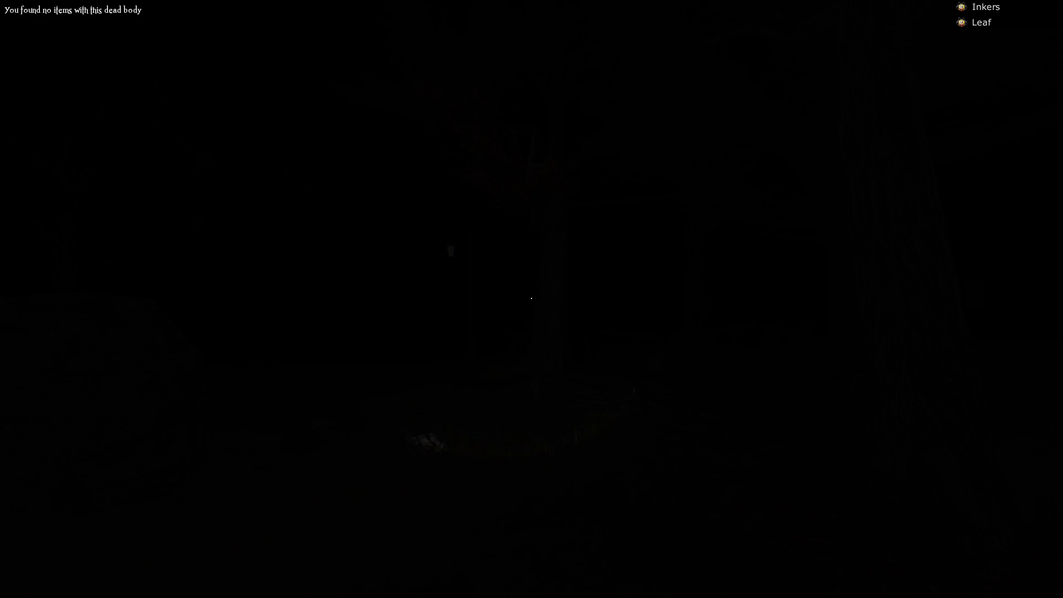
{"action": "key", "text": "Escape"}
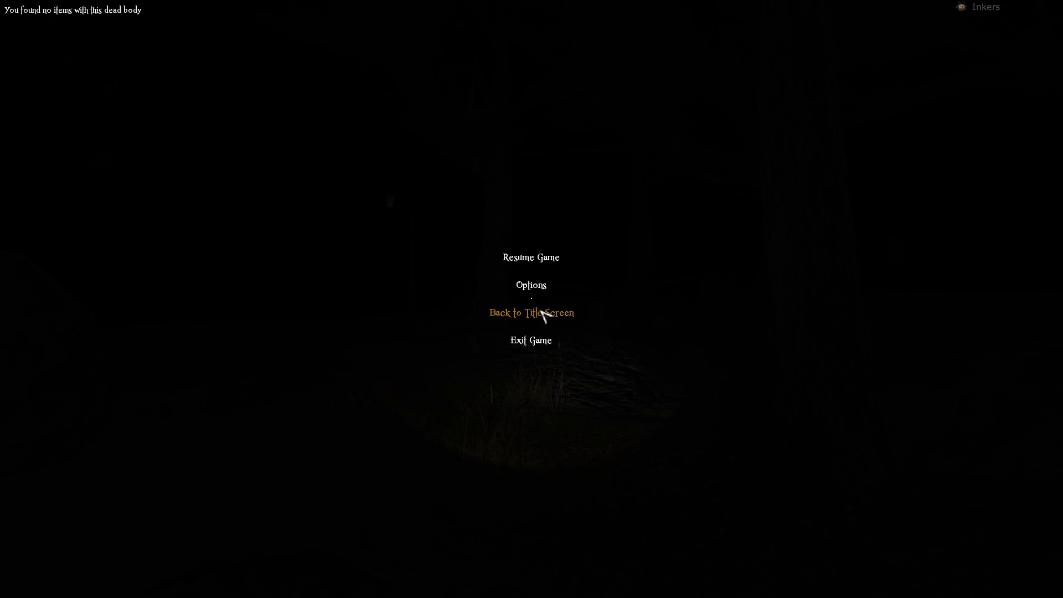
{"action": "left_click", "coordinate": [541, 314]}
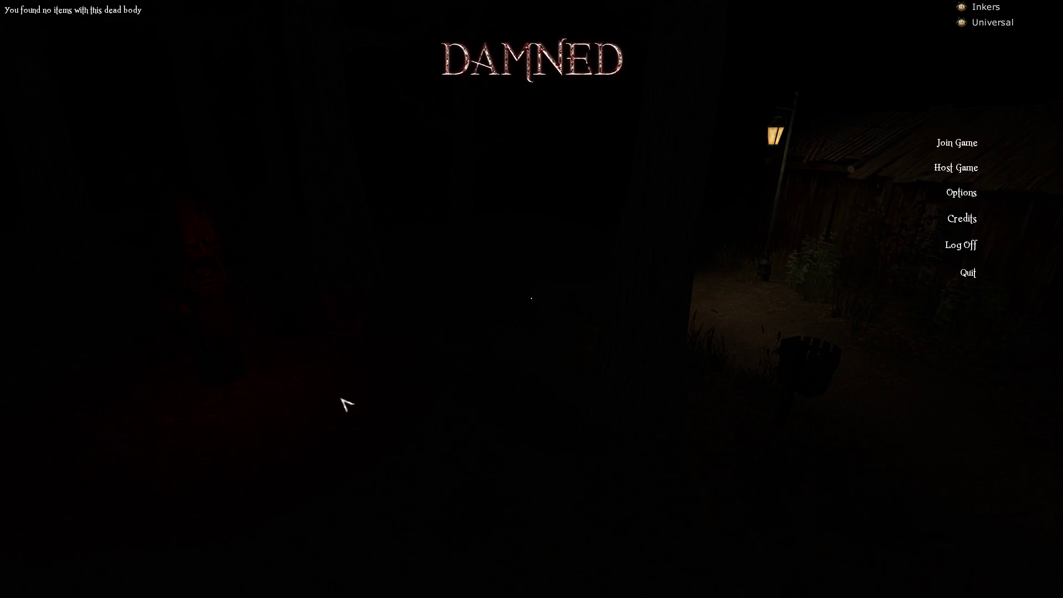
Host and create a new lobby, then open its Voice Chat dropdown.
{"action": "left_click", "coordinate": [960, 169]}
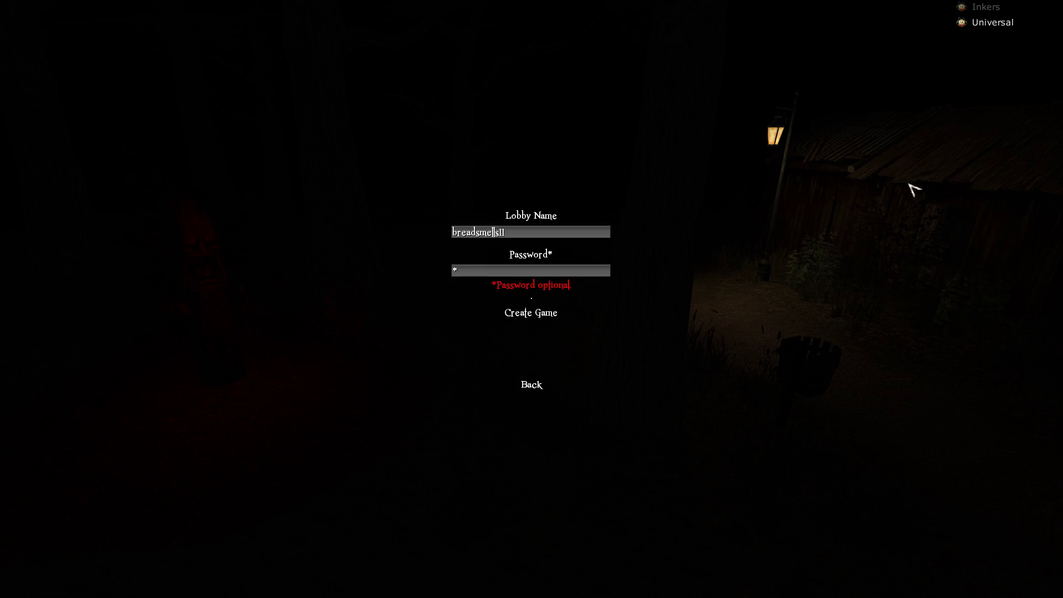
{"action": "left_click", "coordinate": [532, 315]}
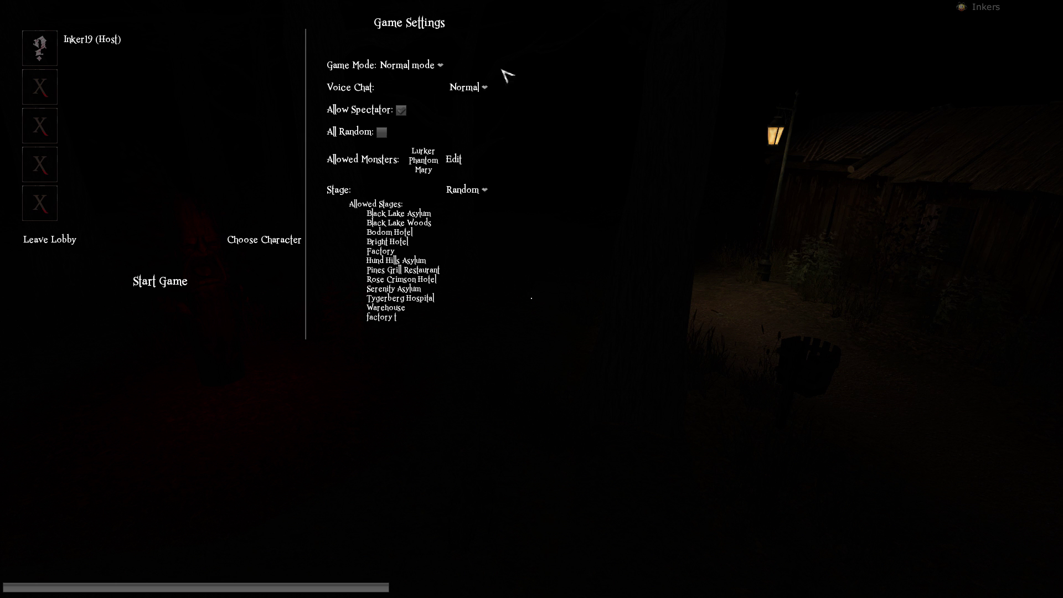
{"action": "left_click", "coordinate": [480, 88]}
{"action": "left_click", "coordinate": [475, 114]}
{"action": "left_click", "coordinate": [480, 89]}
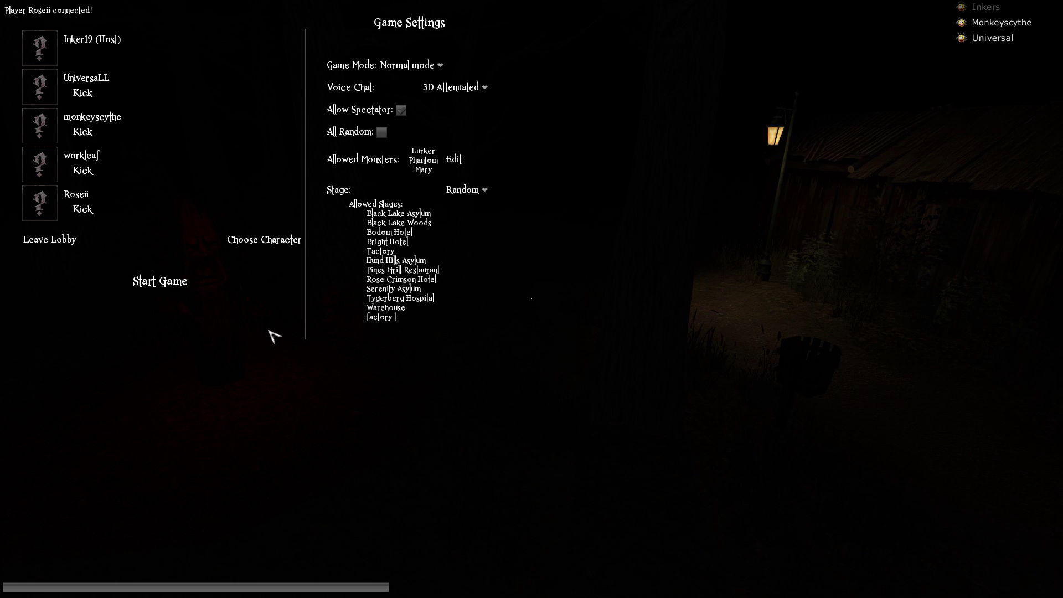
Start the hotel match and toggle the scoreboard as players join and drop.
{"action": "left_click", "coordinate": [161, 283]}
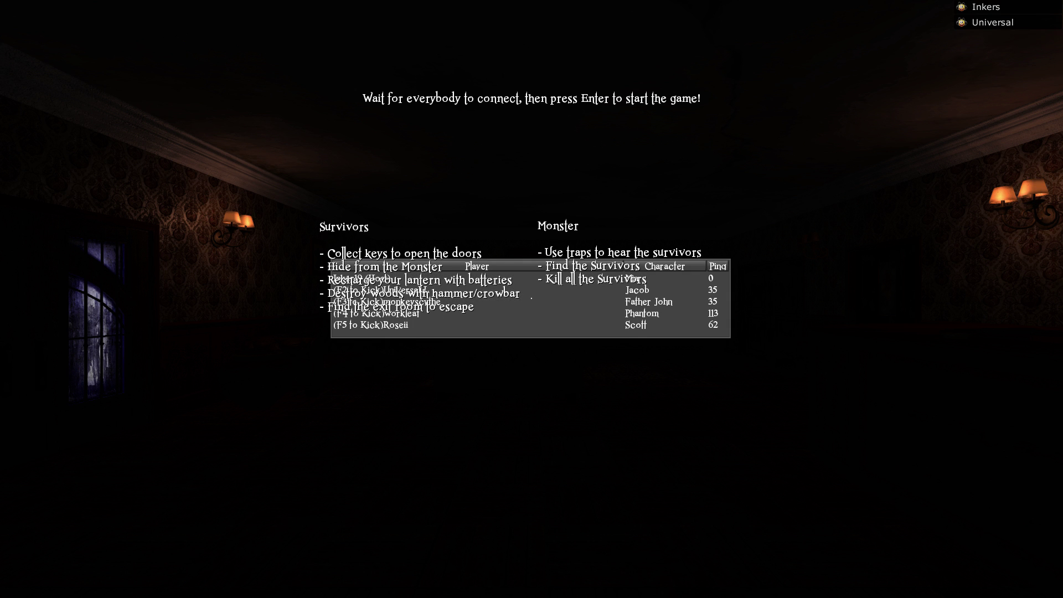
{"action": "key", "text": "Tab"}
{"action": "key", "text": "Tab"}
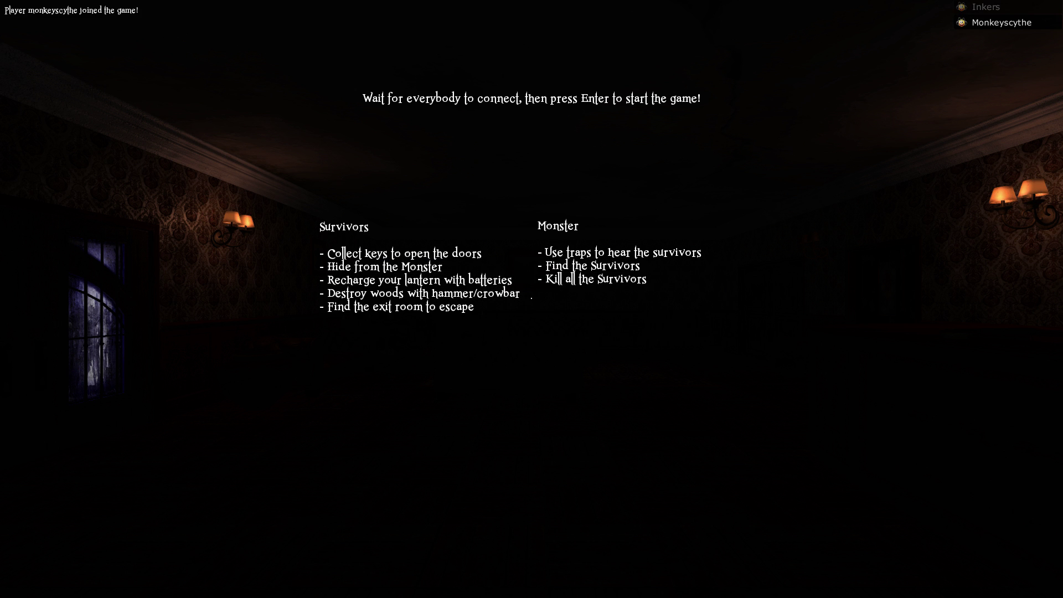
{"action": "key", "text": "Tab"}
{"action": "key", "text": "Tab"}
{"action": "key", "text": "Tab"}
{"action": "key", "text": "Tab"}
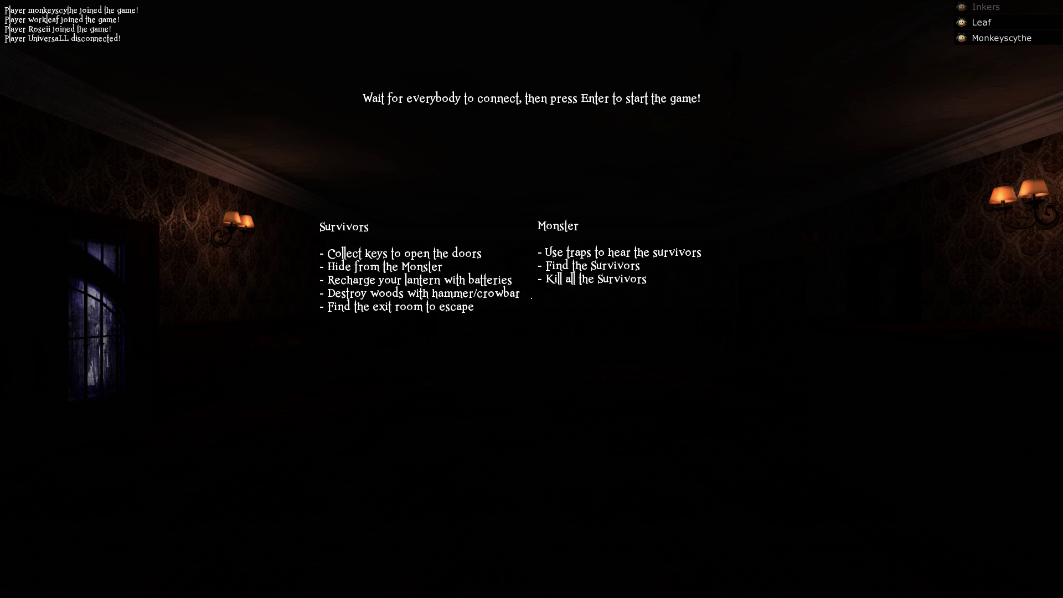
{"action": "key", "text": "Tab"}
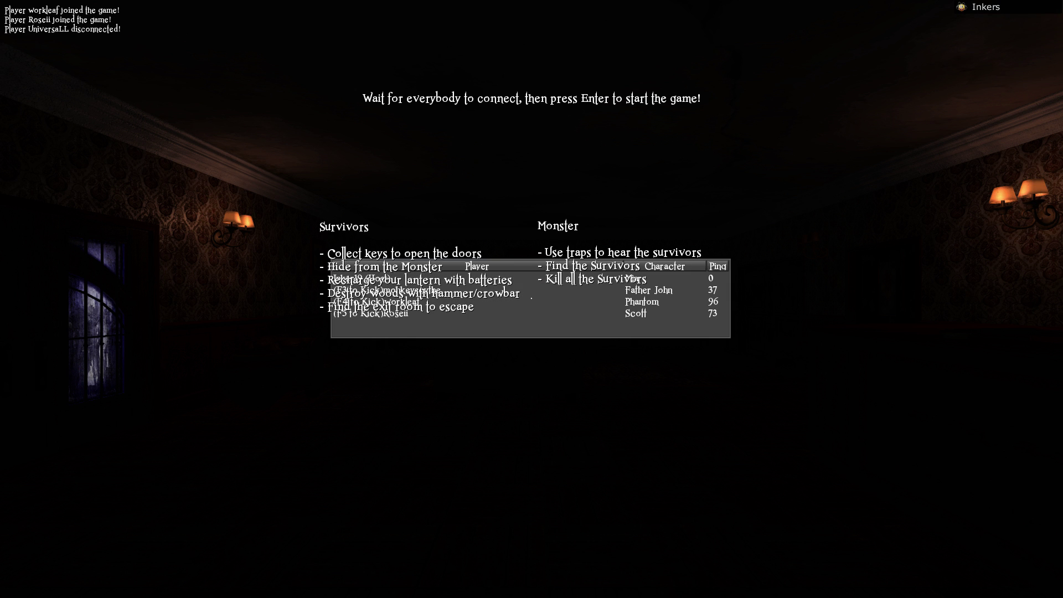
Quit the hotel match to the title screen and host a fresh empty lobby.
{"action": "key", "text": "Escape"}
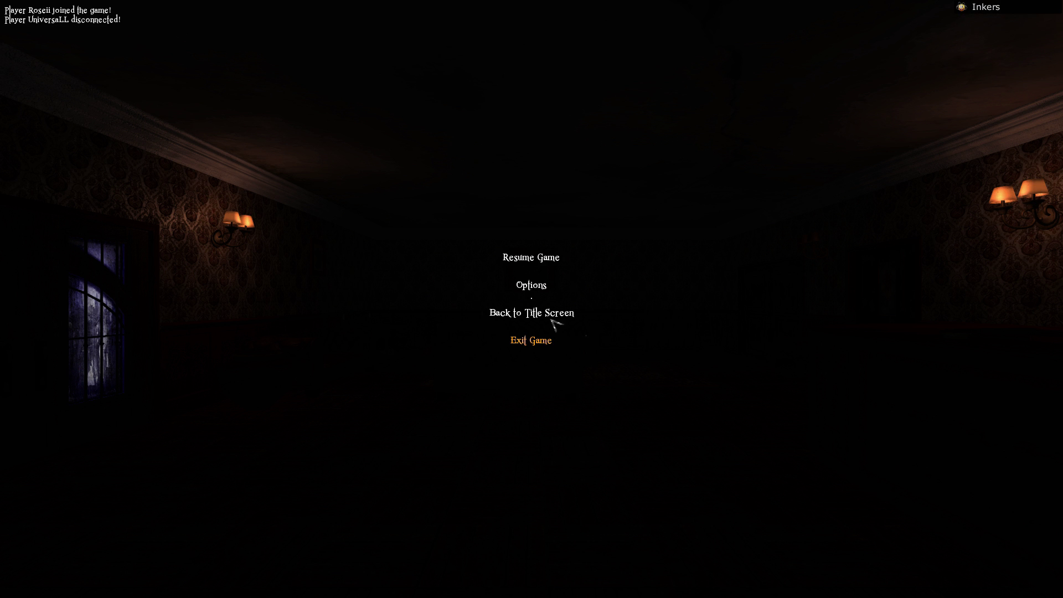
{"action": "left_click", "coordinate": [506, 317]}
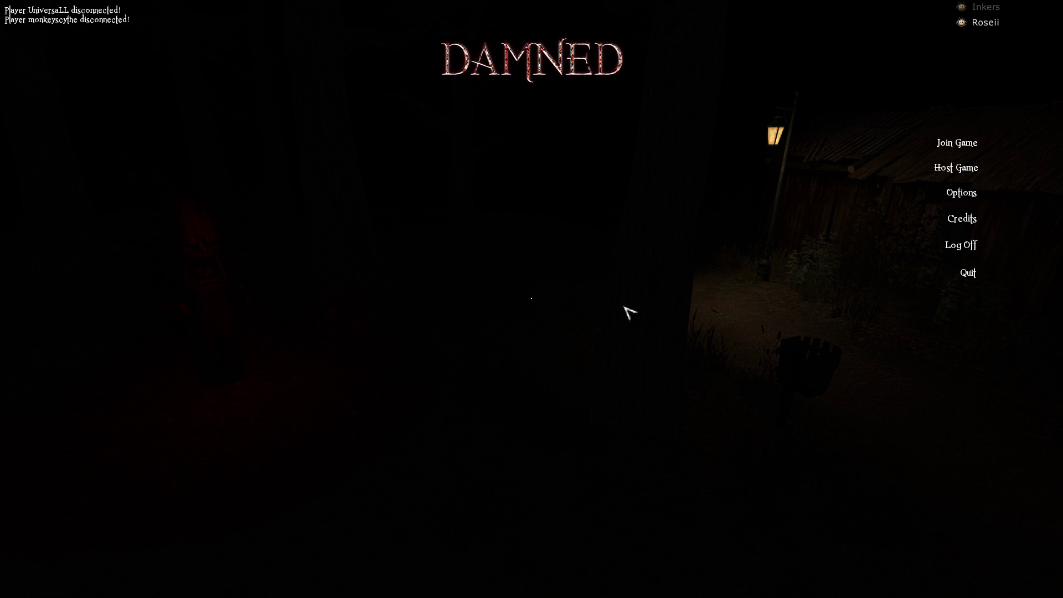
{"action": "left_click", "coordinate": [964, 167]}
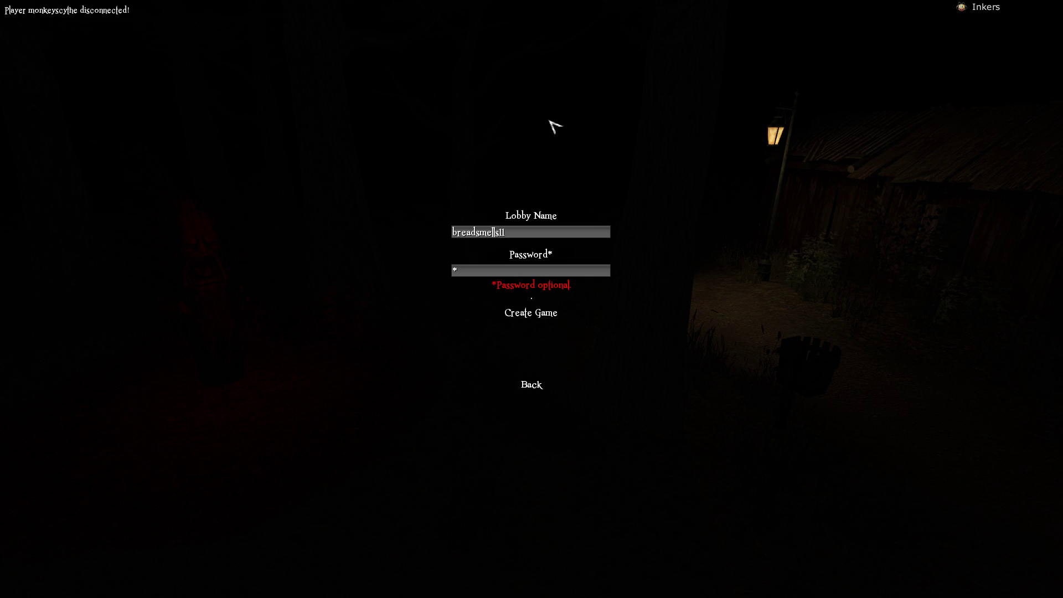
{"action": "left_click", "coordinate": [546, 314]}
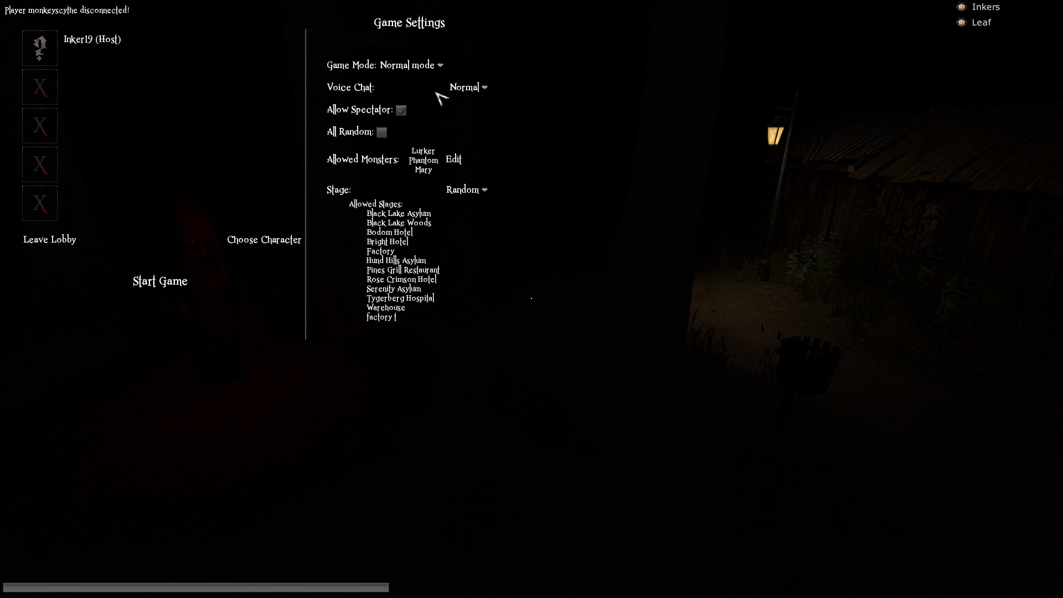
Set the new lobby's Voice Chat to 3D Attenuated.
{"action": "left_click", "coordinate": [474, 89]}
{"action": "left_click", "coordinate": [465, 101]}
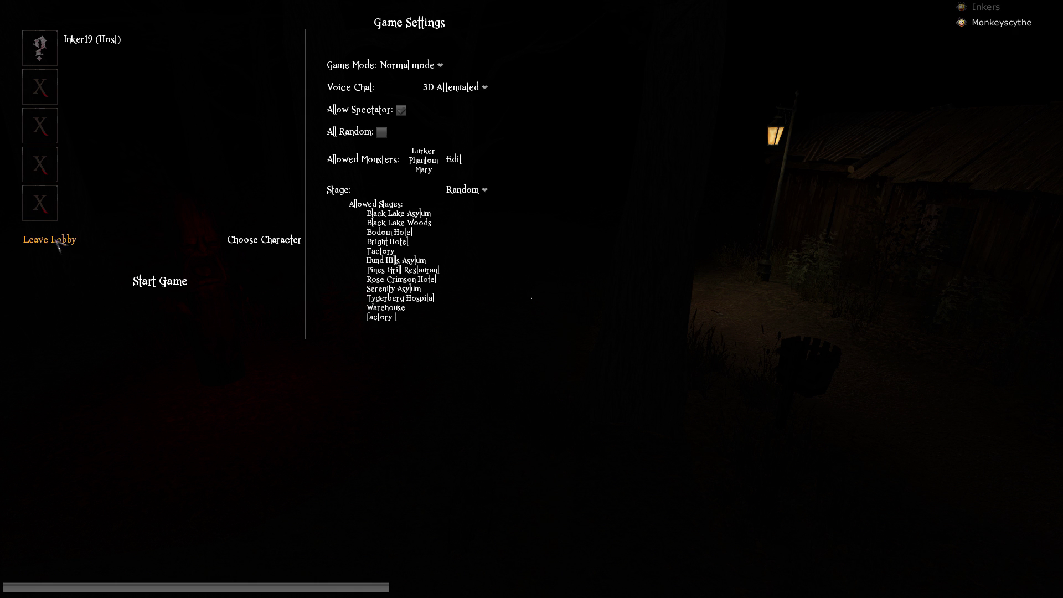
Leave the lobby and try joining lobby 119, cancelling its password prompt.
{"action": "left_click", "coordinate": [40, 240]}
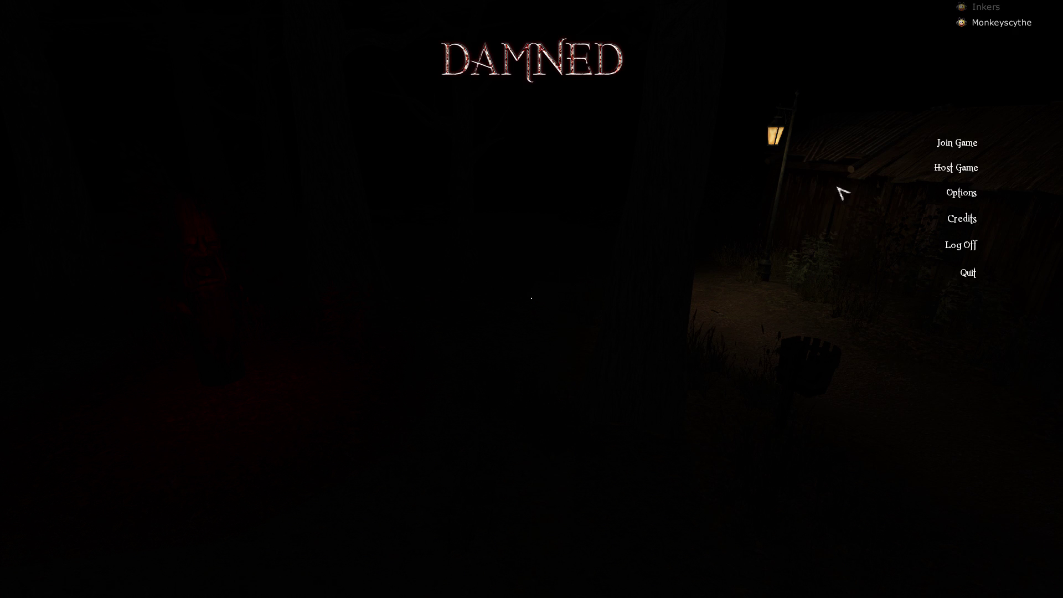
{"action": "left_click", "coordinate": [964, 145]}
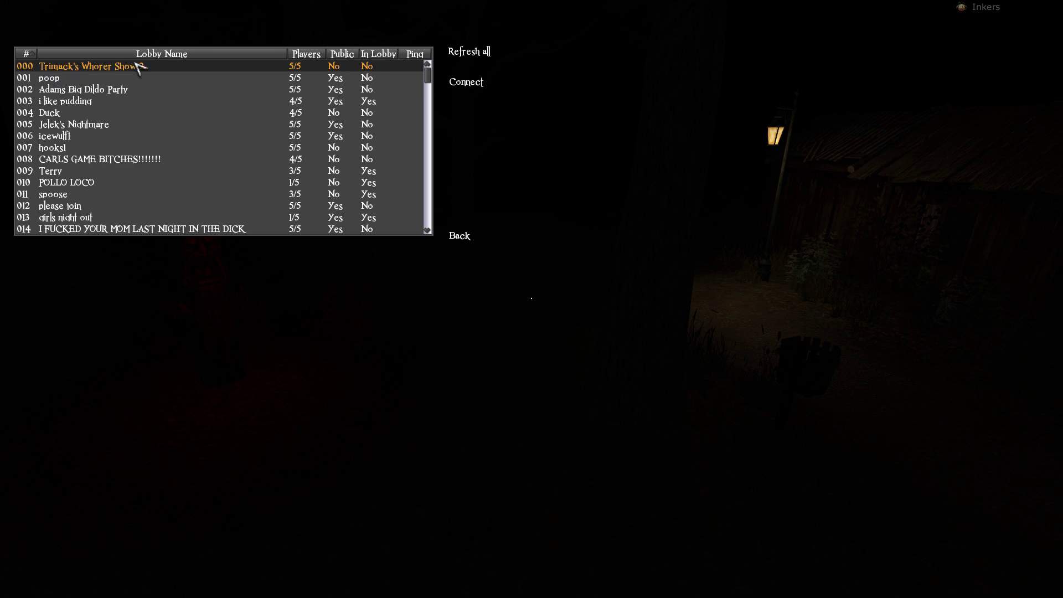
{"action": "left_click", "coordinate": [309, 55]}
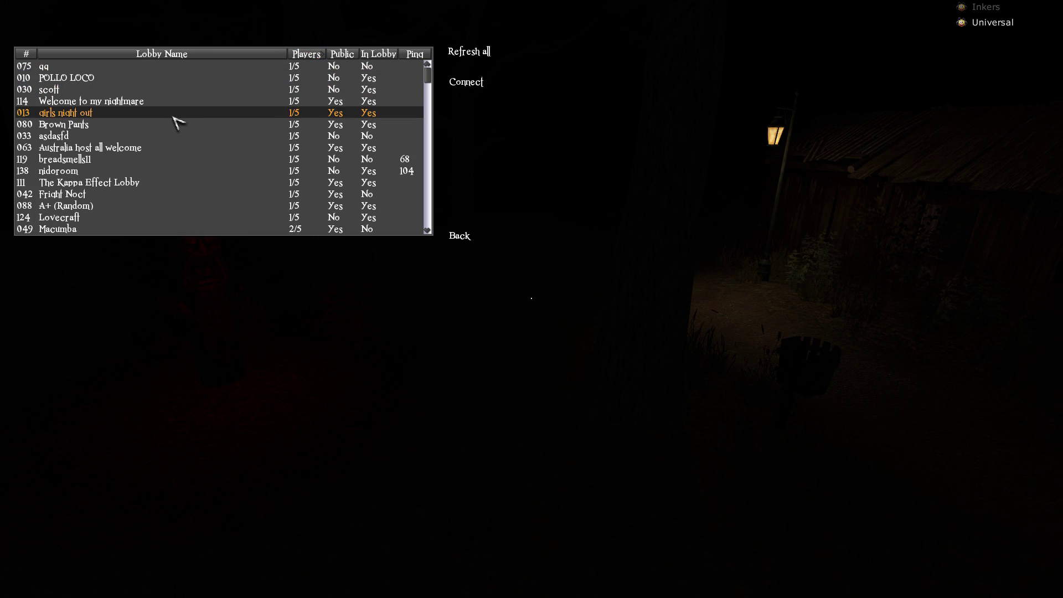
{"action": "left_click", "coordinate": [93, 161]}
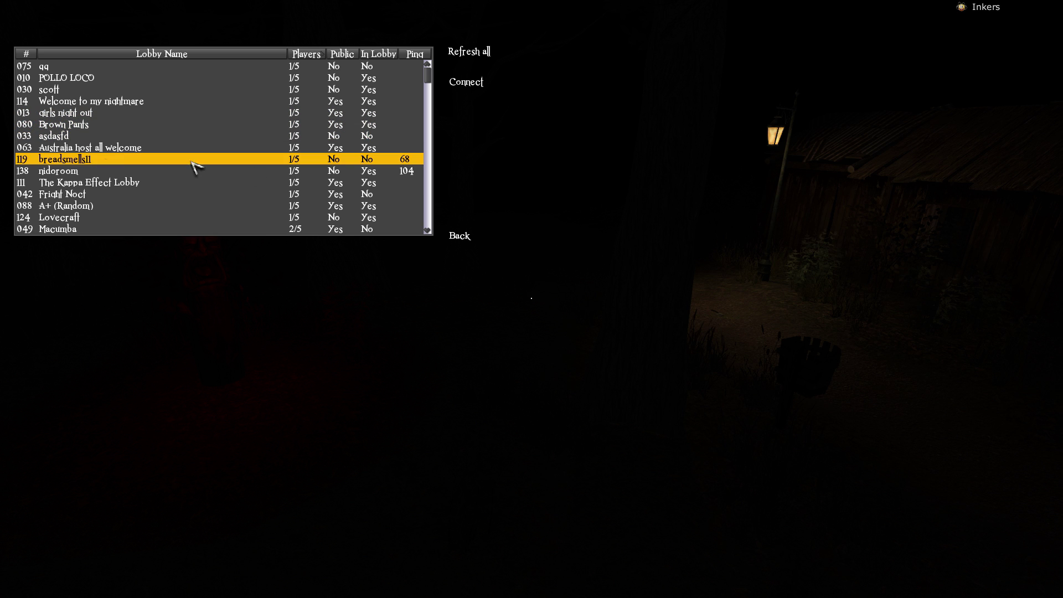
{"action": "left_click", "coordinate": [461, 87]}
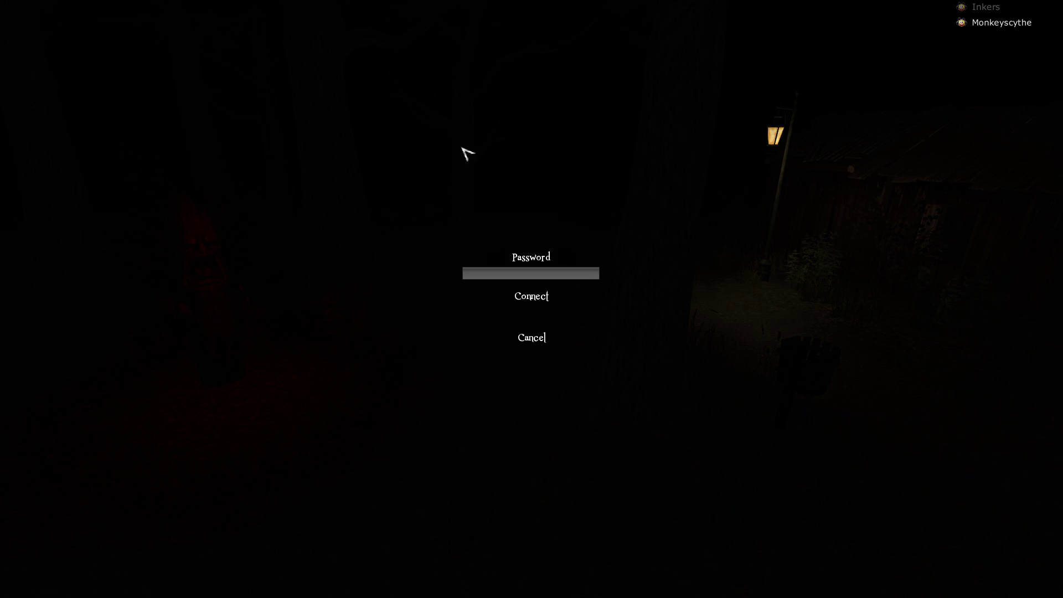
{"action": "left_click", "coordinate": [533, 296]}
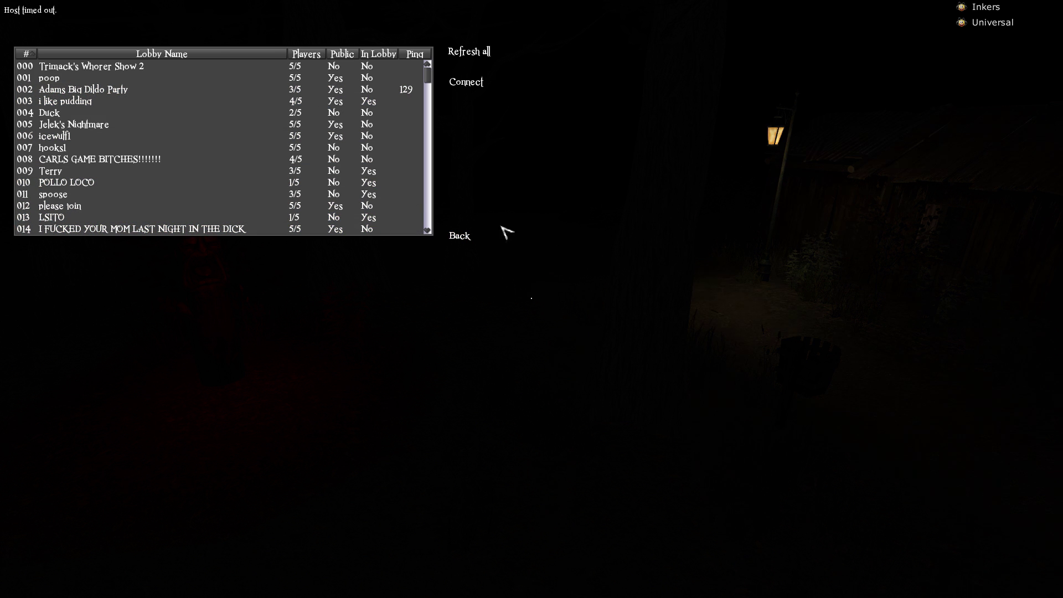
Return to the main menu and host a new lobby.
{"action": "left_click", "coordinate": [459, 236]}
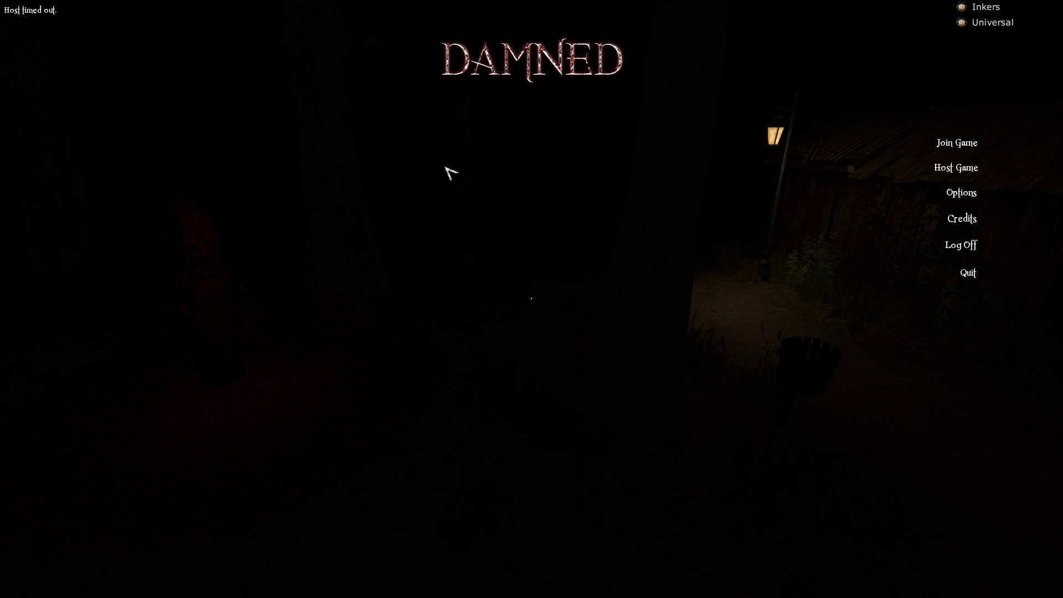
{"action": "left_click", "coordinate": [957, 166]}
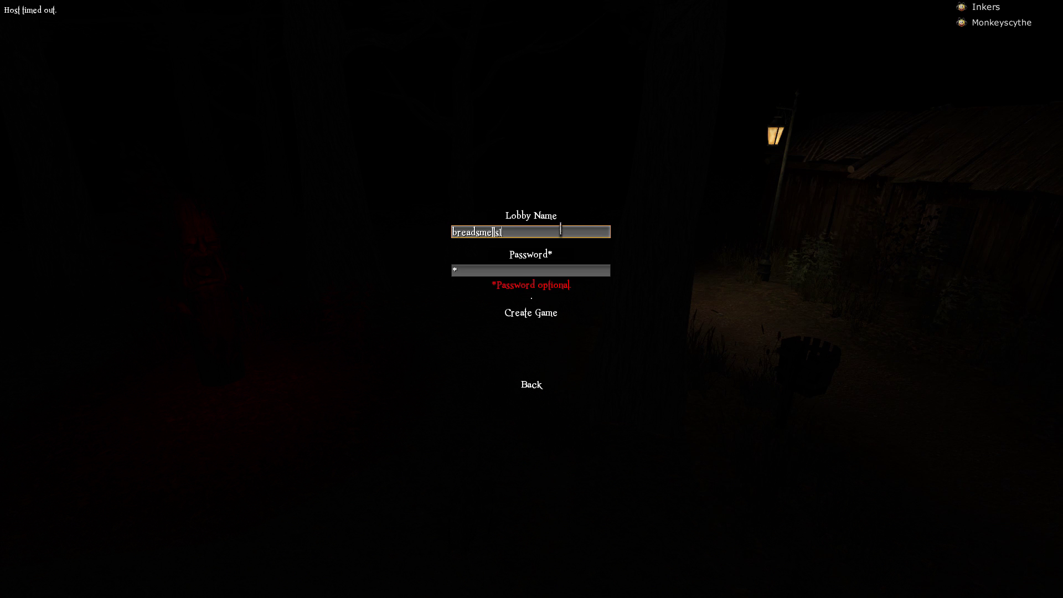
{"action": "left_click", "coordinate": [544, 322]}
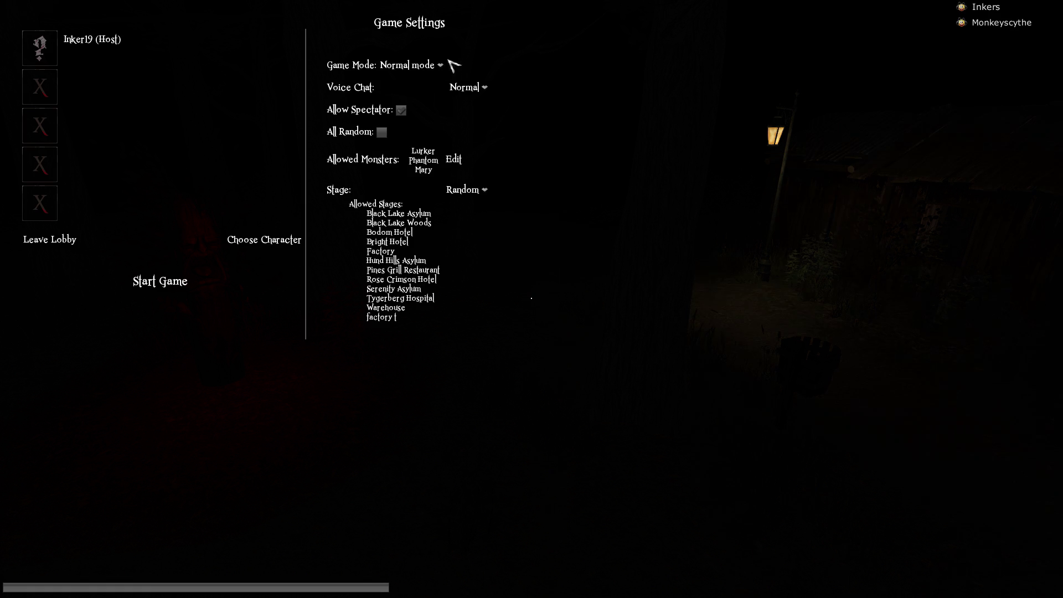
Set the lobby's voice chat option to 3D Attenuated.
{"action": "left_click", "coordinate": [428, 65]}
{"action": "left_click", "coordinate": [465, 86]}
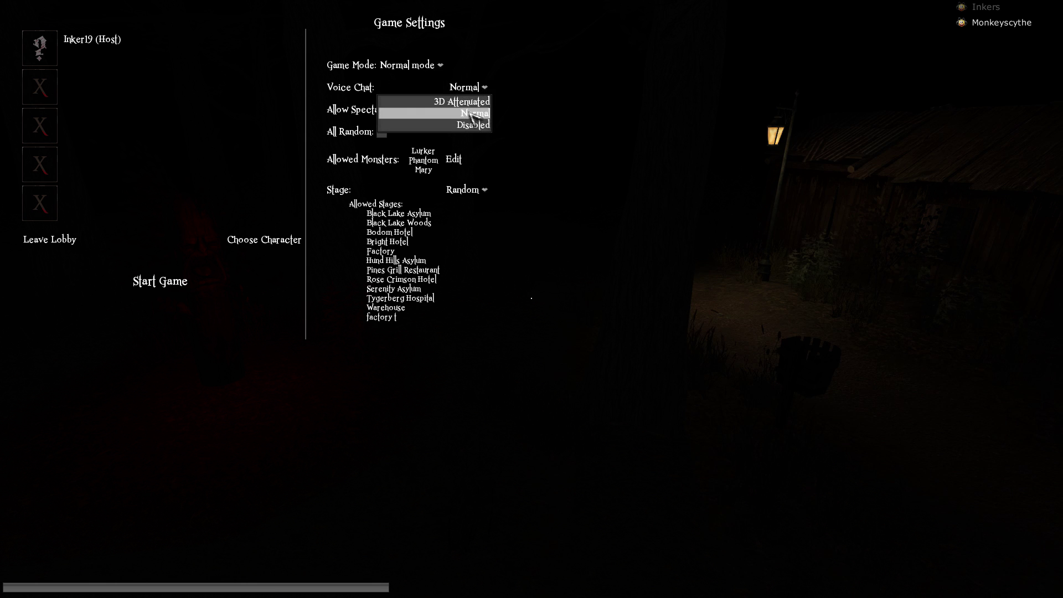
{"action": "left_click", "coordinate": [464, 101]}
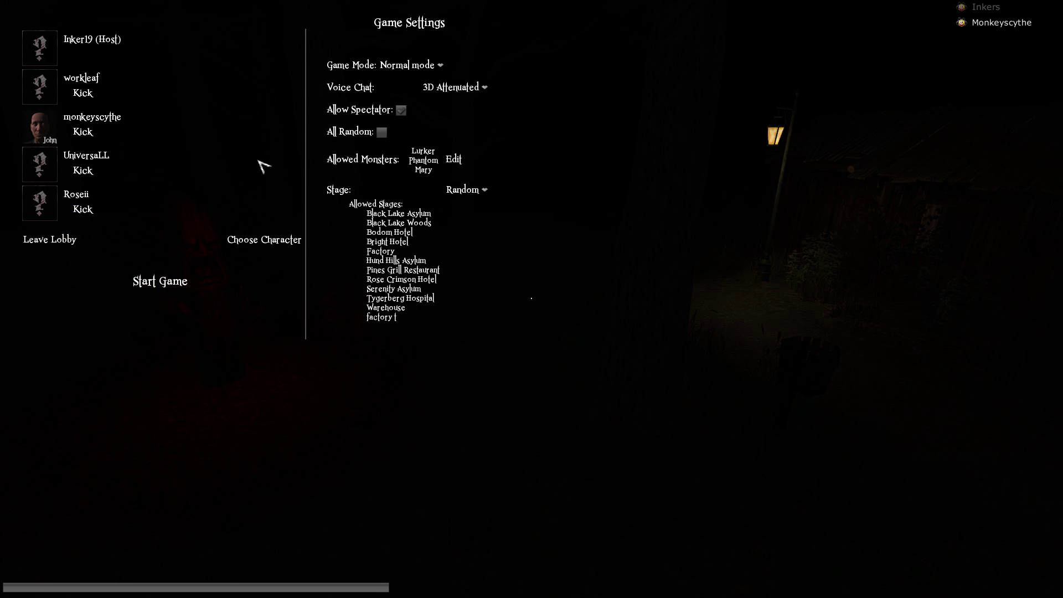
Enable All Random, start on Black Lake Asylum, check pings, then begin the match.
{"action": "left_click", "coordinate": [381, 131]}
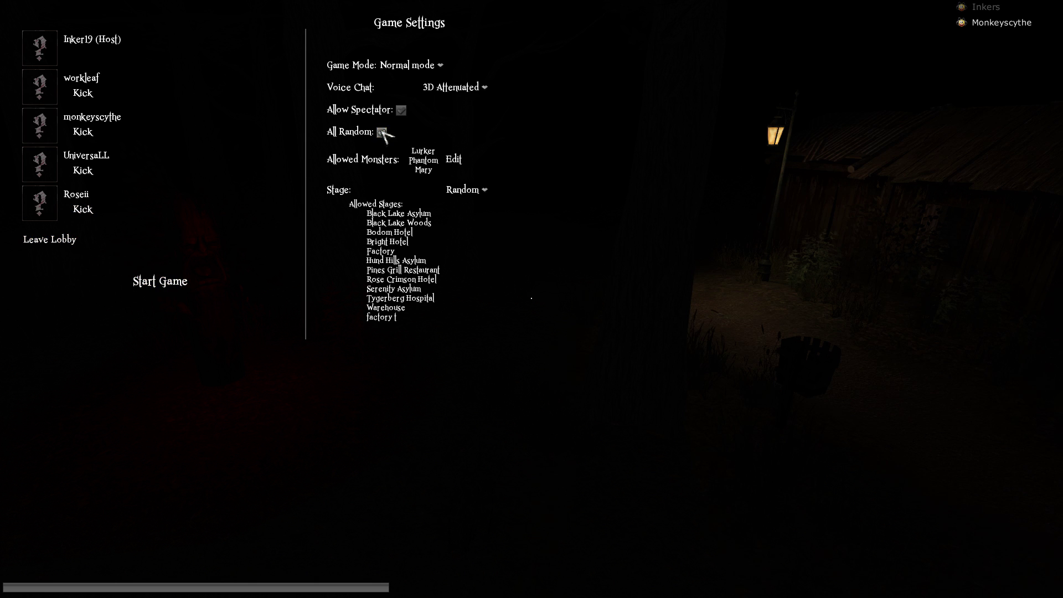
{"action": "left_click", "coordinate": [167, 280]}
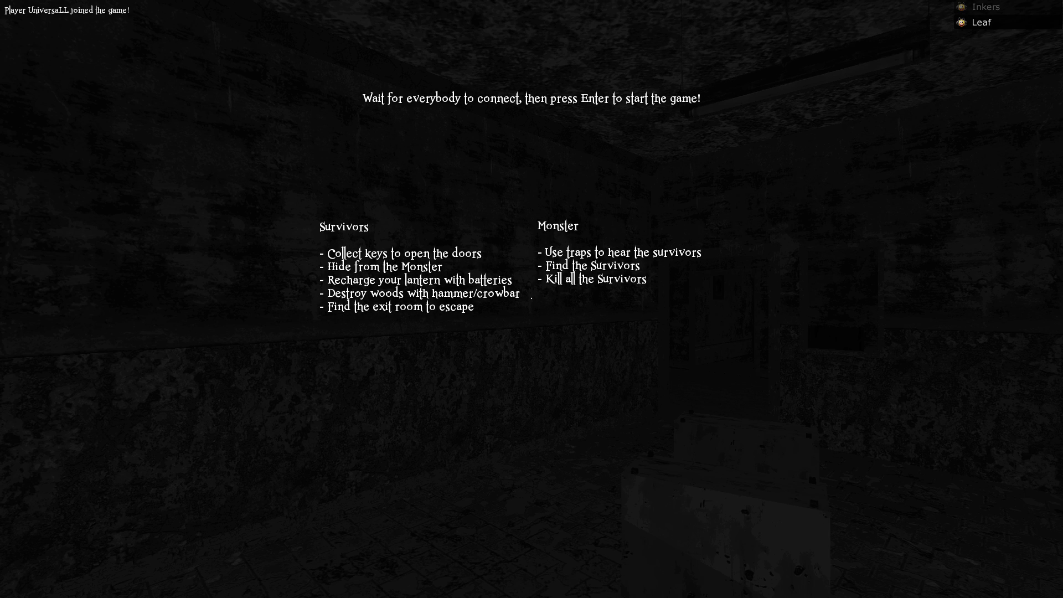
{"action": "key", "text": "Tab"}
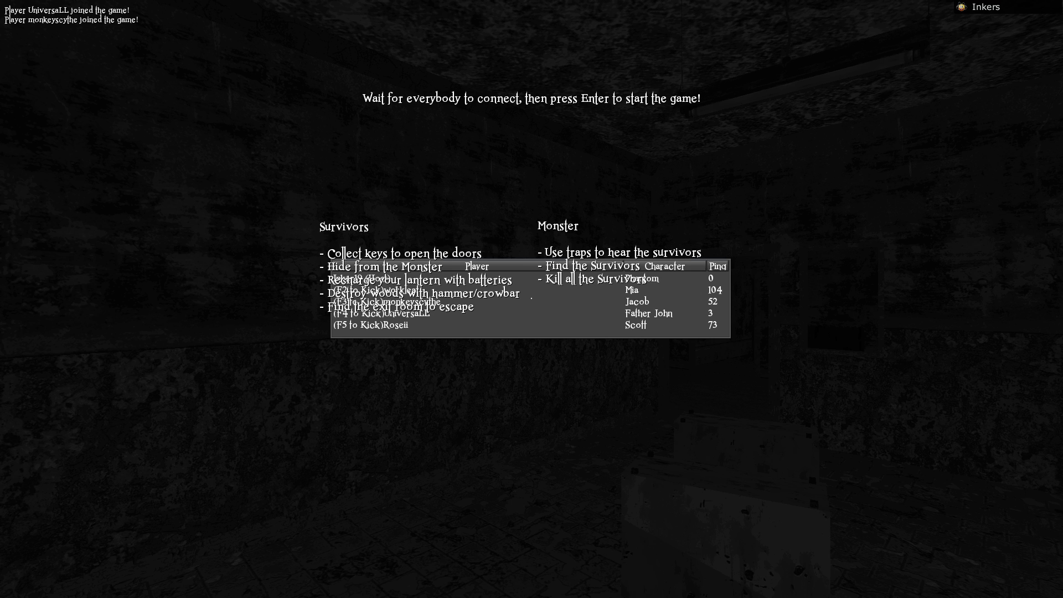
{"action": "key", "text": "Tab"}
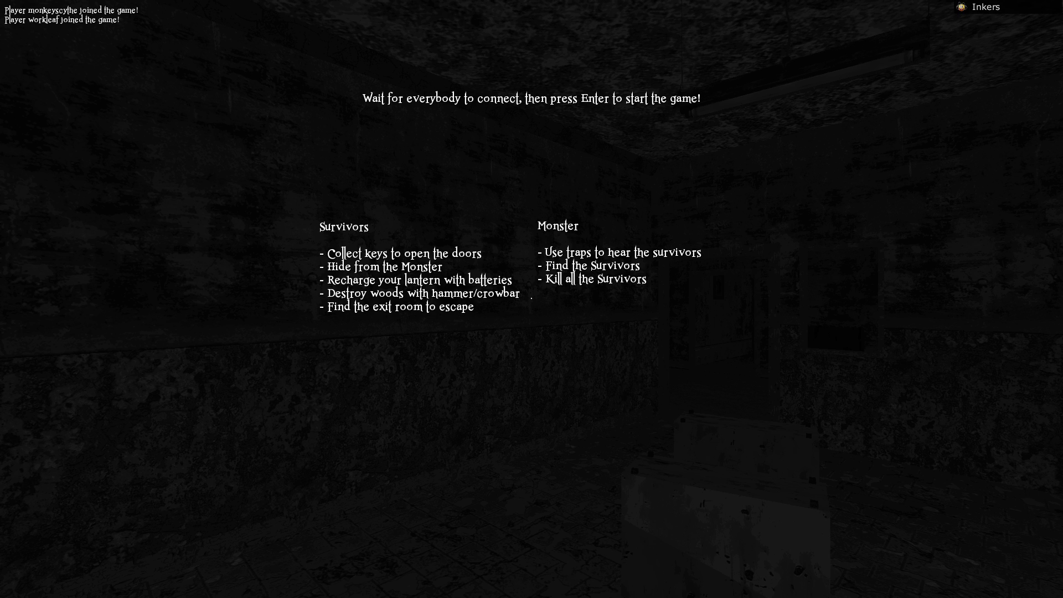
{"action": "key", "text": "Tab"}
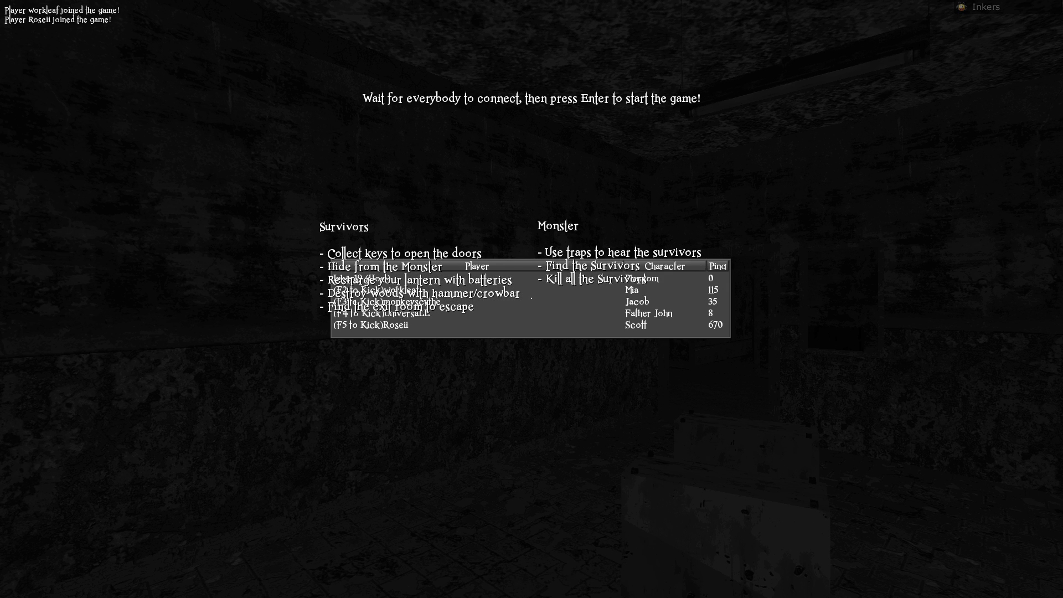
{"action": "key", "text": "Tab"}
{"action": "key", "text": "Tab"}
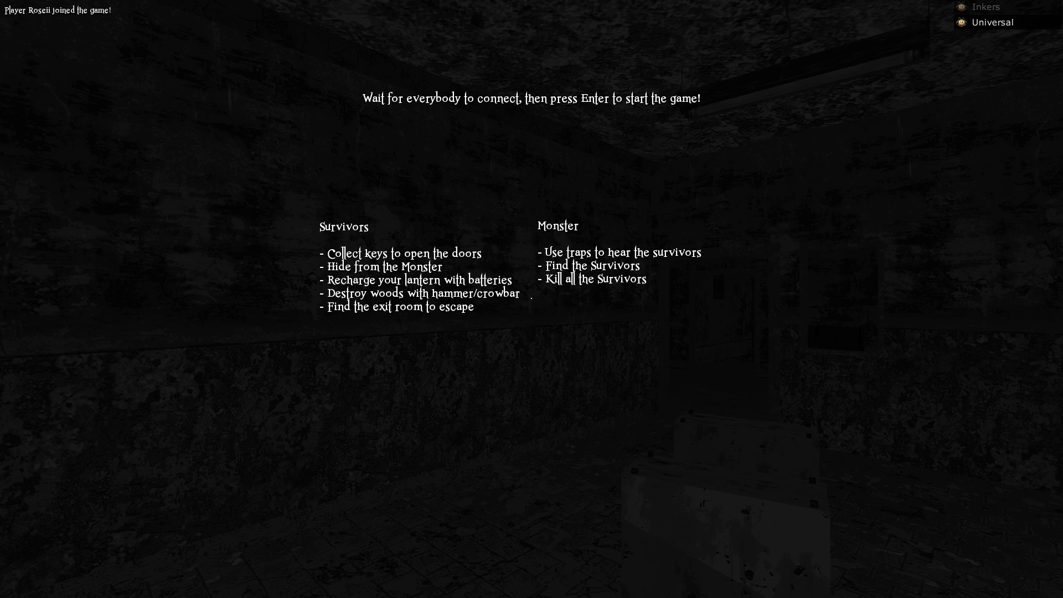
{"action": "key", "text": "Tab"}
{"action": "key", "text": "Return"}
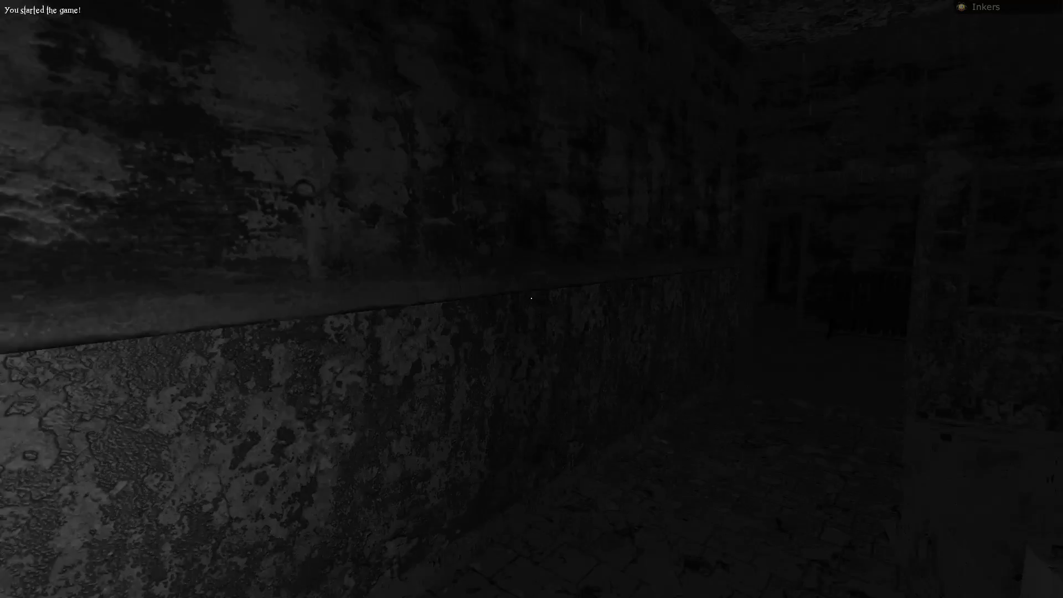
Walk the Phantom through the asylum's chair rooms, tiled kitchen area and corridor.
{"action": "key", "text": "w"}
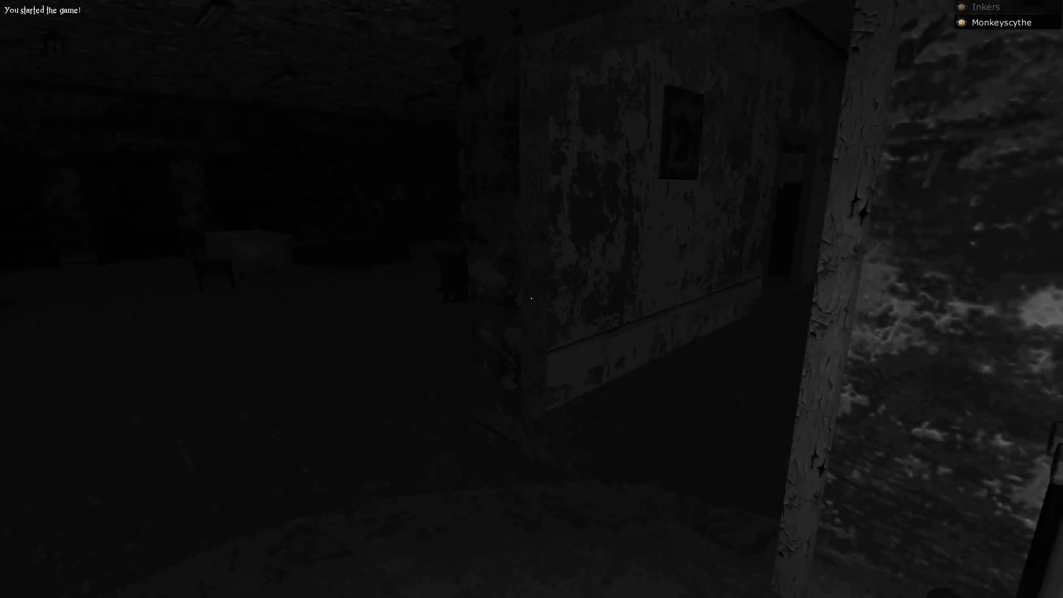
{"action": "key", "text": "w"}
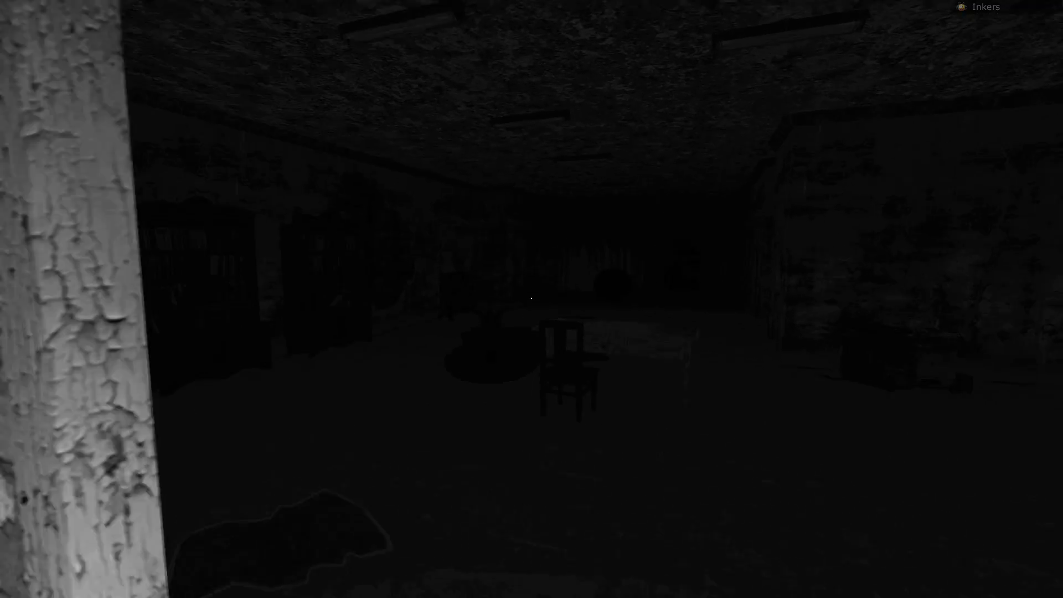
{"action": "key", "text": "w"}
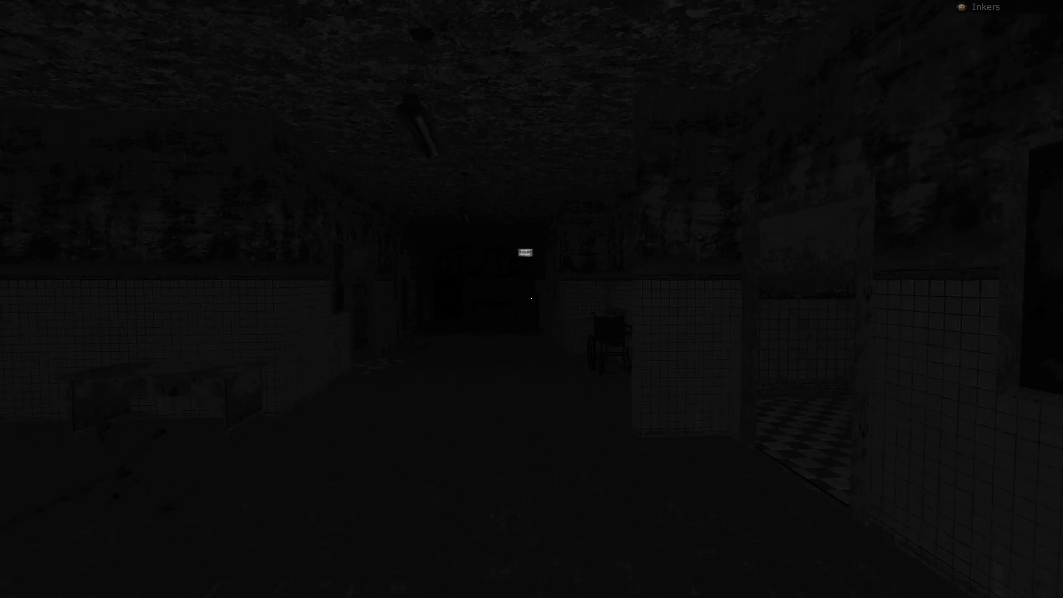
{"action": "key", "text": "w"}
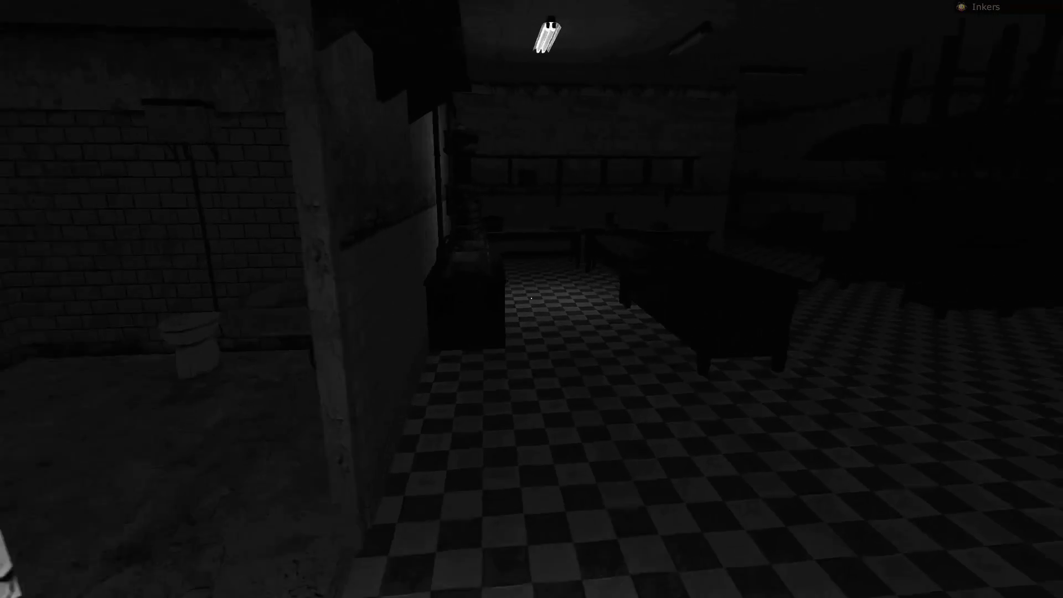
{"action": "key", "text": "w"}
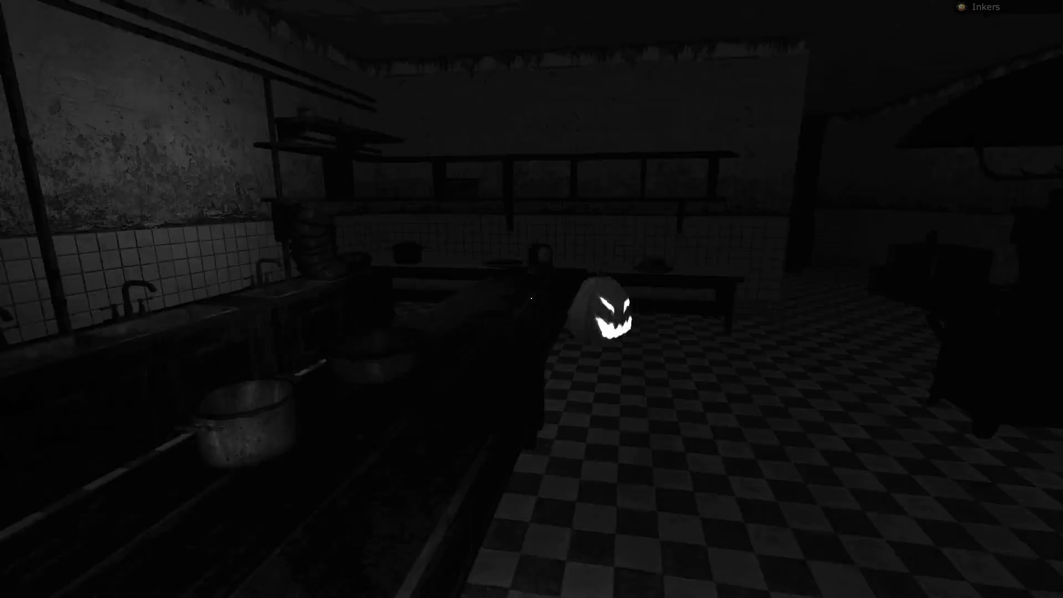
{"action": "key", "text": "w"}
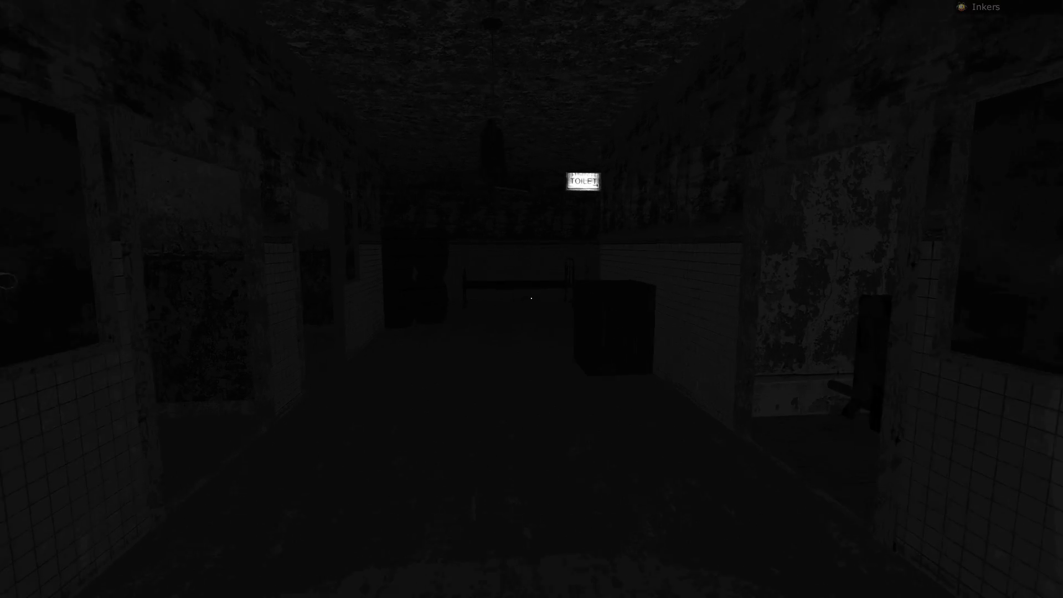
{"action": "key", "text": "w"}
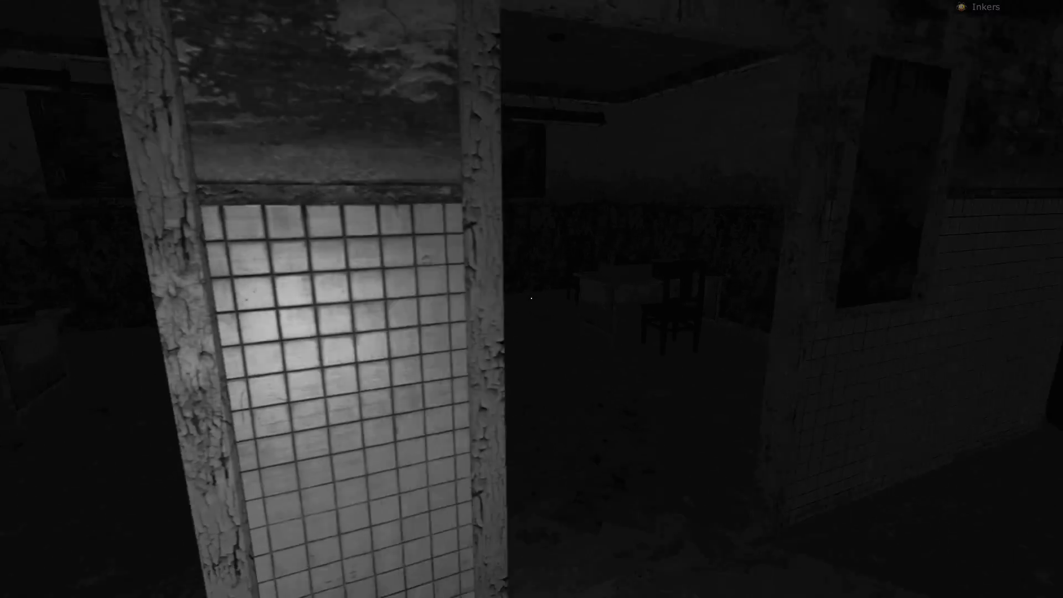
{"action": "key", "text": "w"}
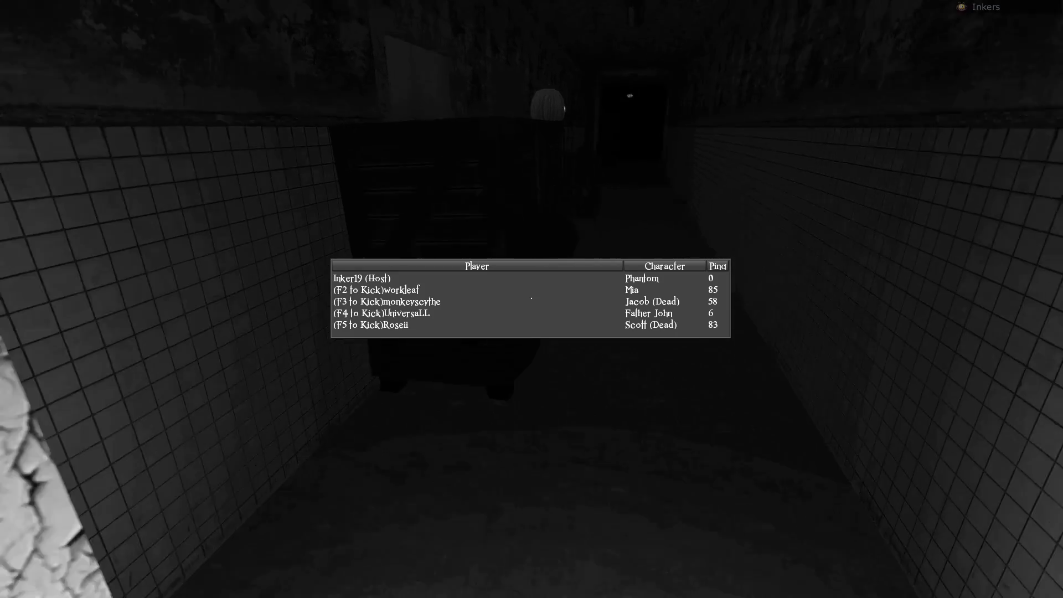
Close the player list while spectating until the round ends.
{"action": "key", "text": "Tab"}
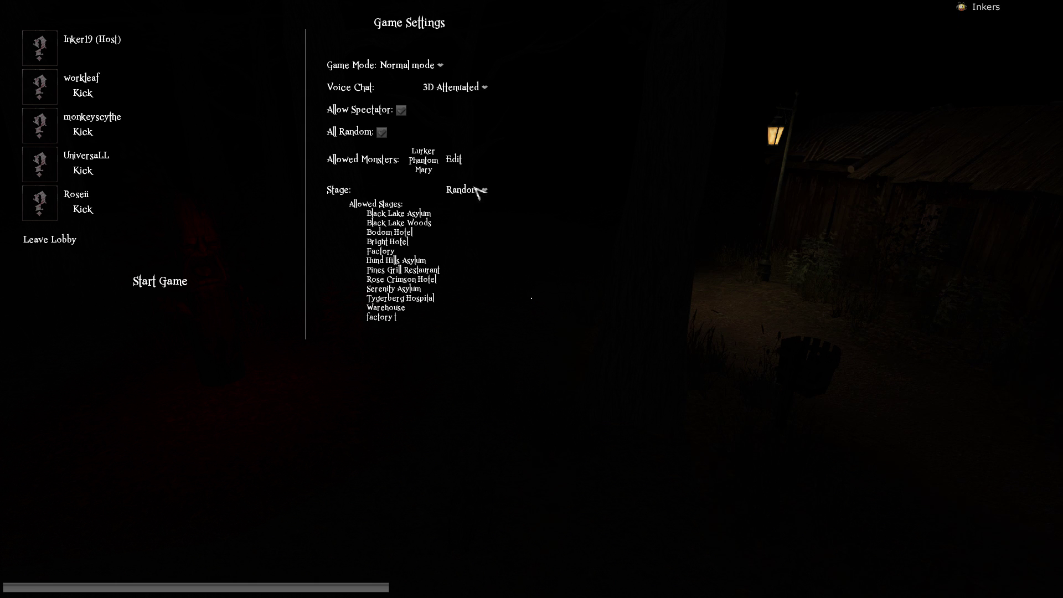
Switch the stage setting to chosen stages and uncheck Rose Crimson Hotel in stages 7-11.
{"action": "left_click", "coordinate": [477, 190]}
{"action": "left_click", "coordinate": [481, 205]}
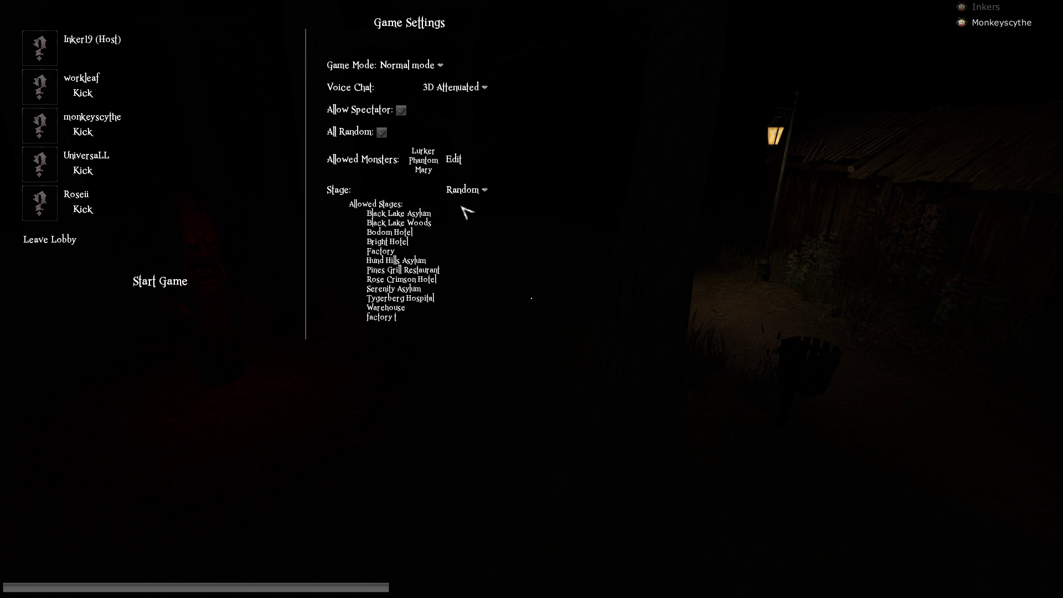
{"action": "left_click", "coordinate": [453, 190]}
{"action": "left_click", "coordinate": [458, 217]}
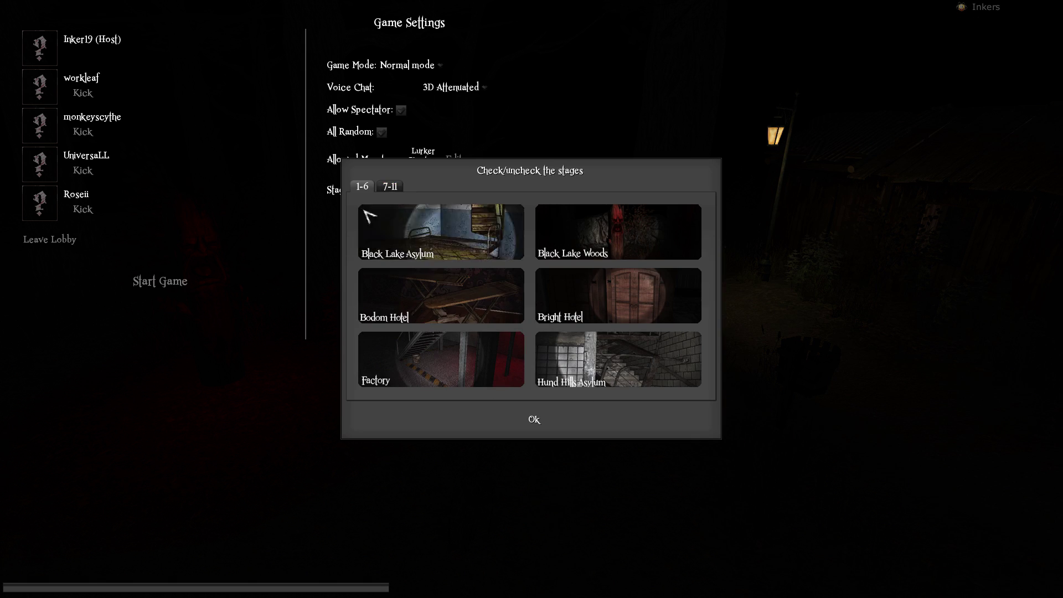
{"action": "left_click", "coordinate": [388, 186]}
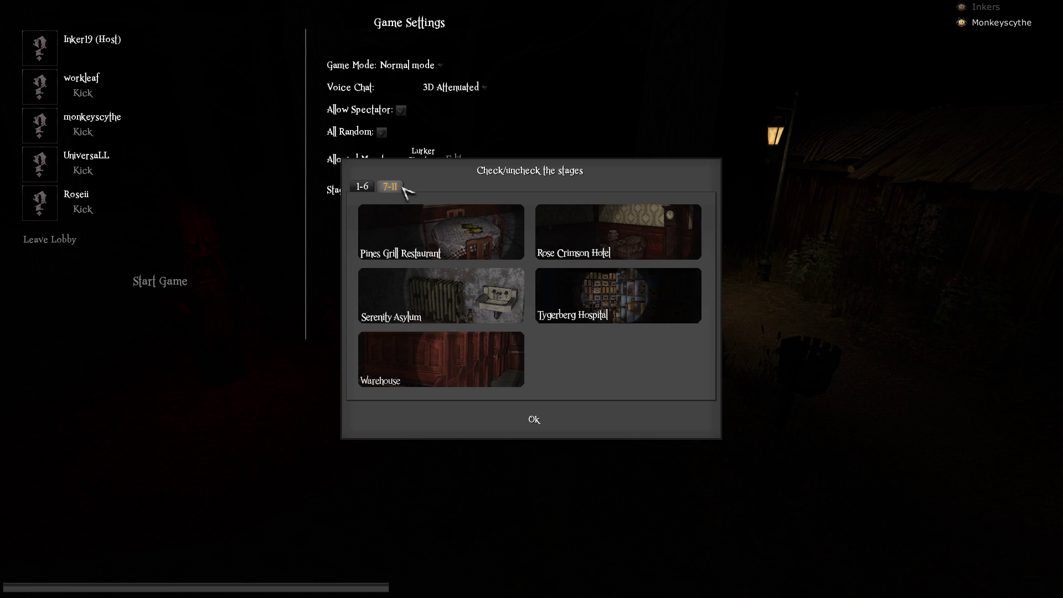
{"action": "left_click", "coordinate": [657, 220]}
Confirm the stage checklist, leaving nine stages in the random pool.
{"action": "left_click", "coordinate": [534, 422]}
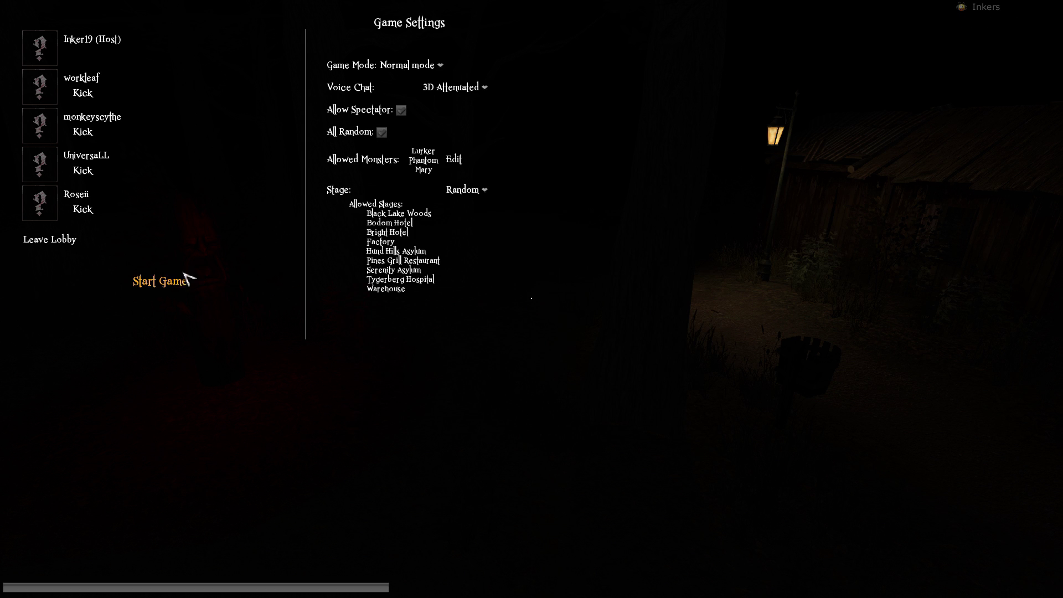